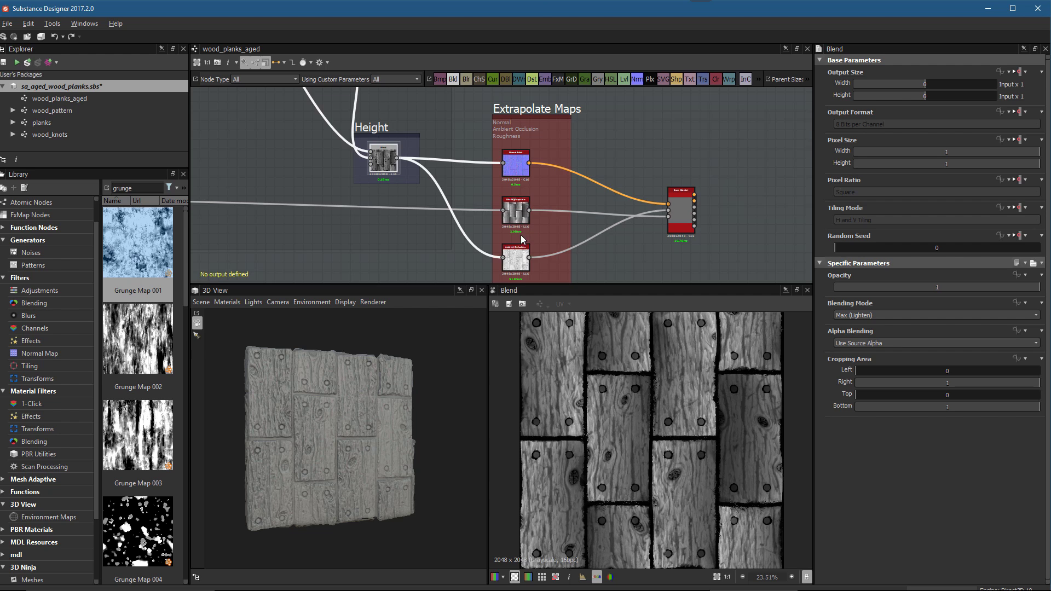
- Examine the Height blend and the Normal Sobel and Ambient Occlusion outputs in the Extrapolate Maps group
middle_drag(521, 235, 525, 204)
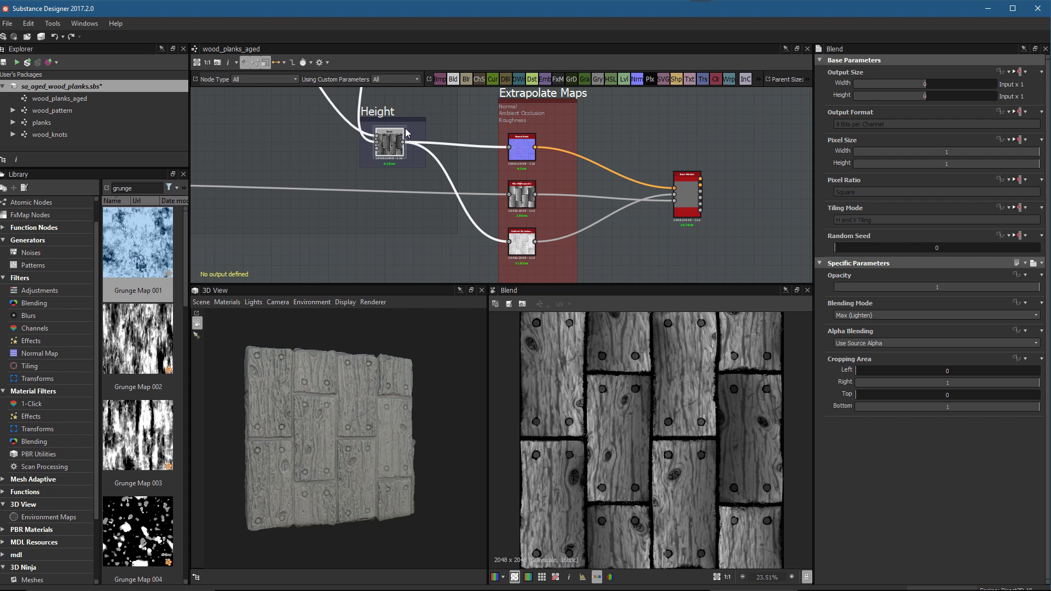
scroll(478, 220, up, 5)
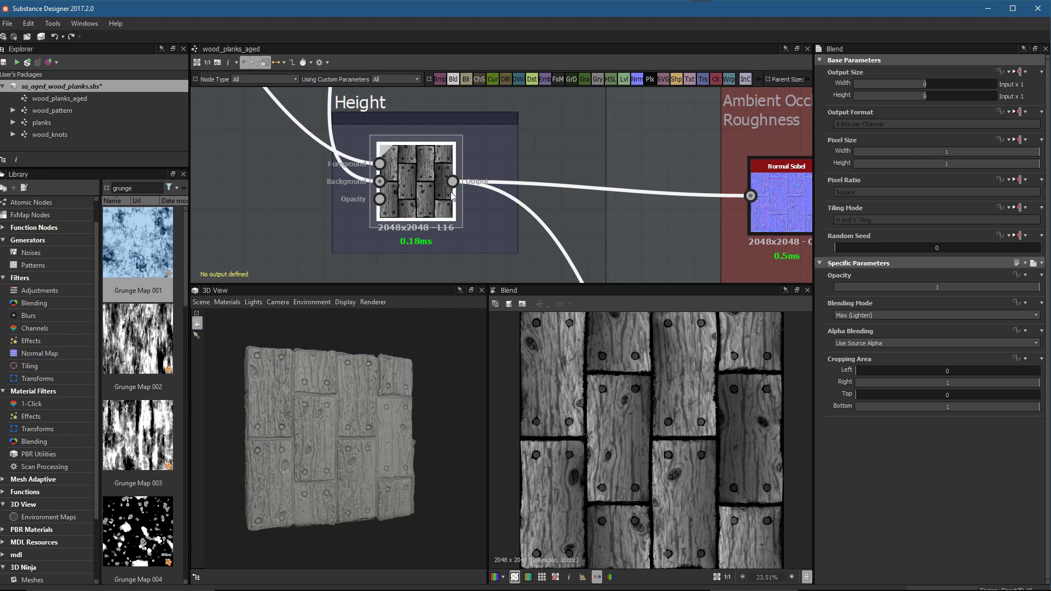
middle_drag(601, 180, 501, 171)
scroll(572, 198, down, 2)
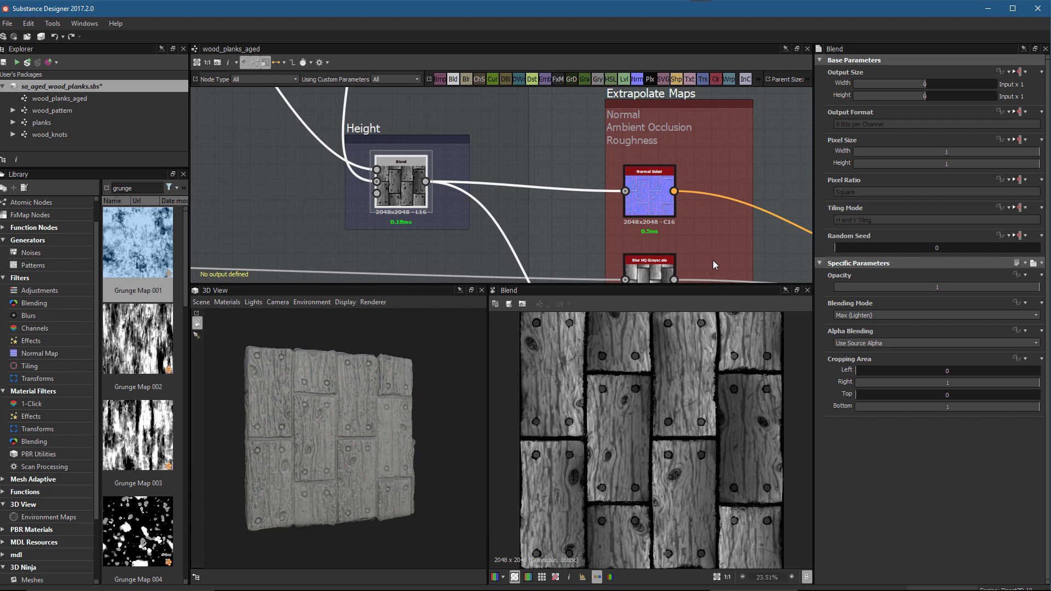
middle_drag(715, 232, 713, 146)
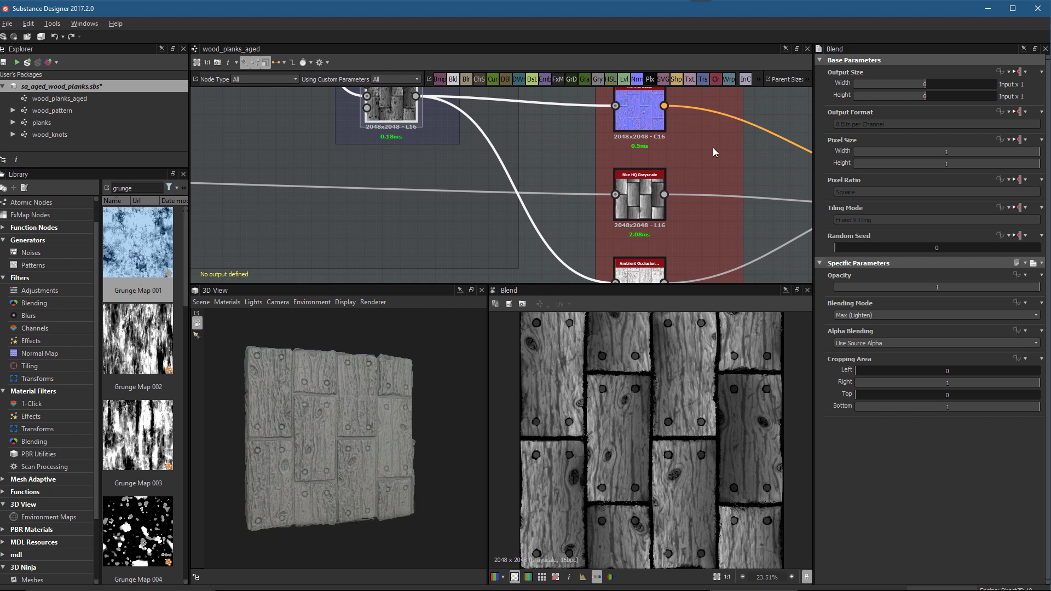
click(642, 103)
double_click(635, 270)
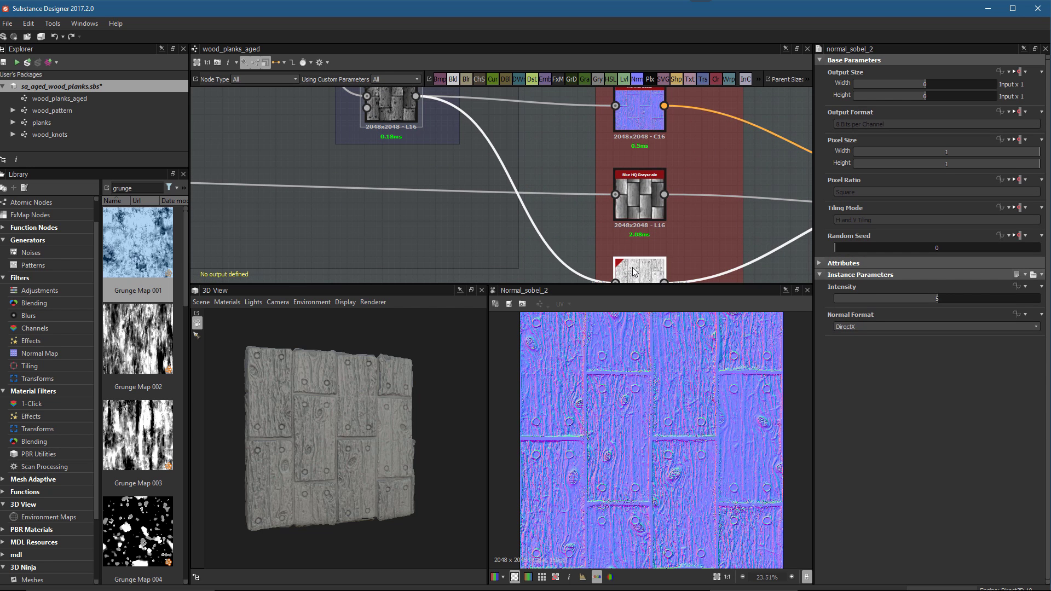
scroll(711, 200, down, 3)
middle_drag(646, 171, 526, 159)
scroll(586, 203, up, 1)
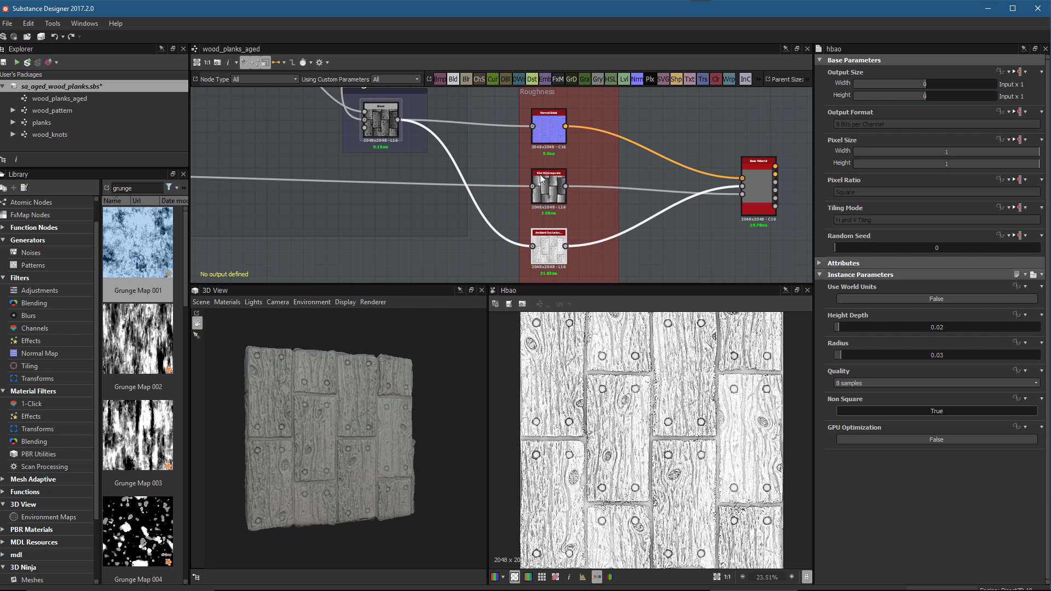
scroll(540, 219, up, 5)
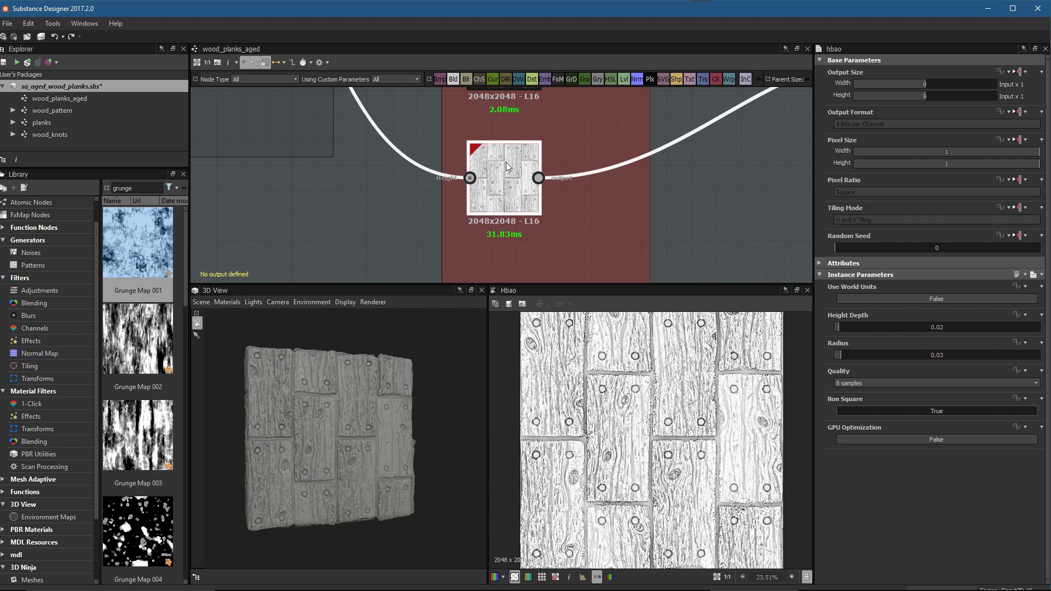
- Add an Invert Grayscale node beside the Ambient Occlusion node and feed the Ambient Occlusion output into it
middle_drag(721, 169, 631, 174)
click(657, 211)
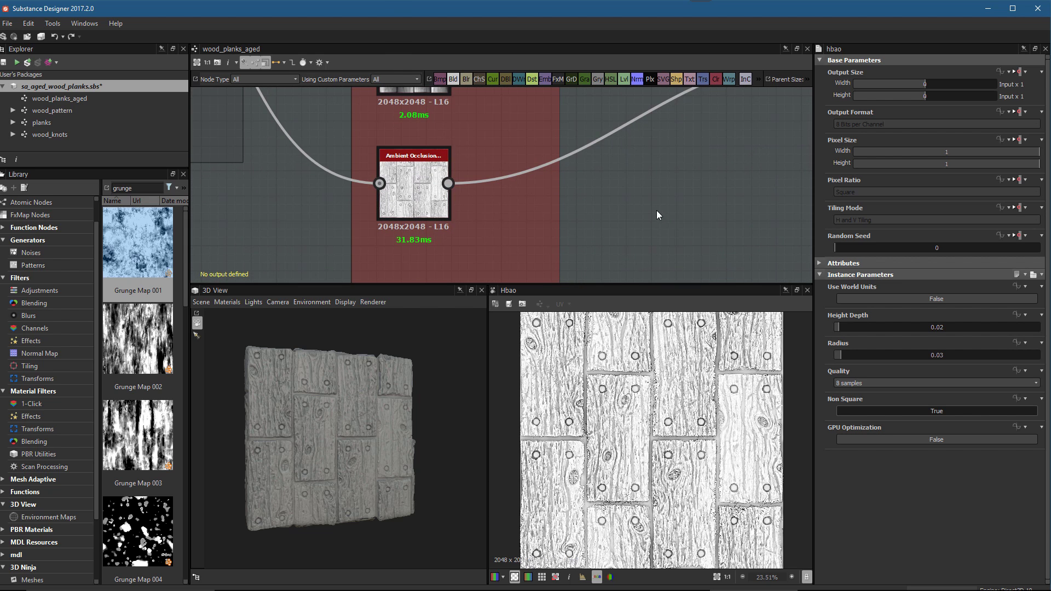
key(space)
text(inv)
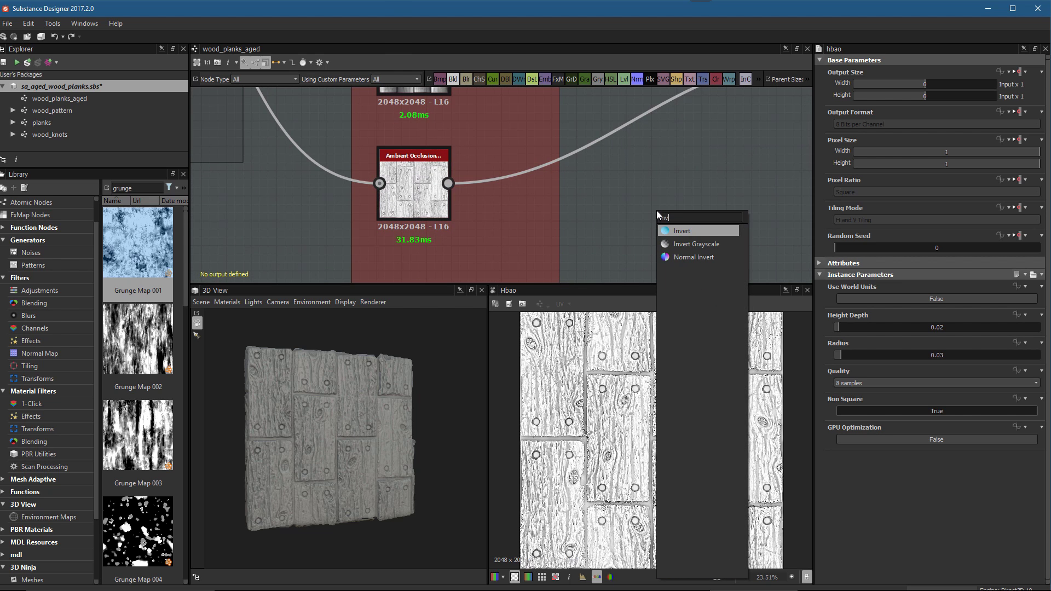
click(691, 244)
drag(448, 183, 630, 208)
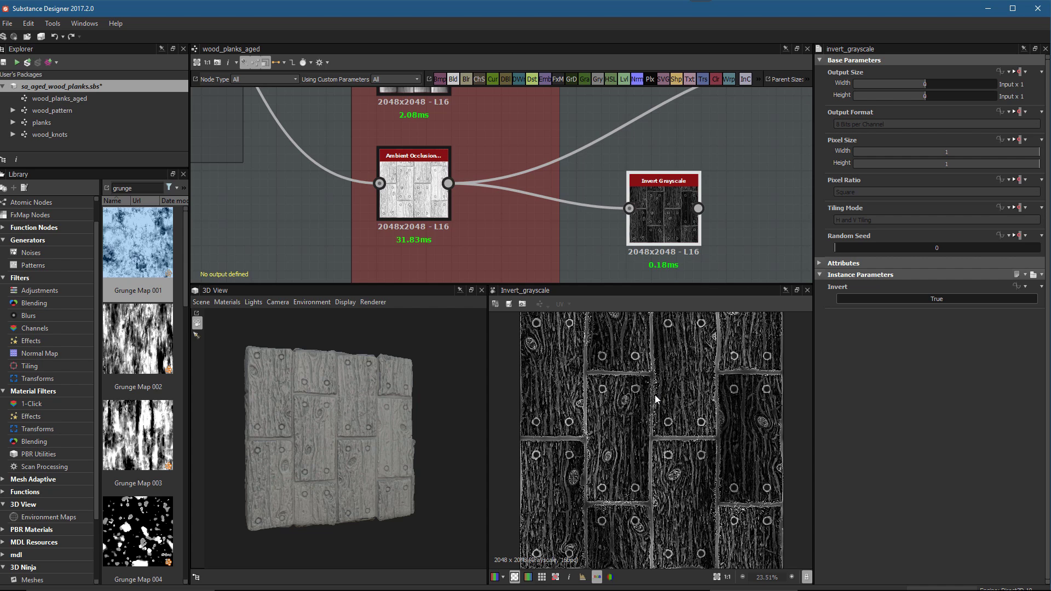
- Examine the inverted occlusion map up close, checking the wood grain, knots, nails and plank gaps, and compare it with the 3D planks
scroll(667, 408, up, 5)
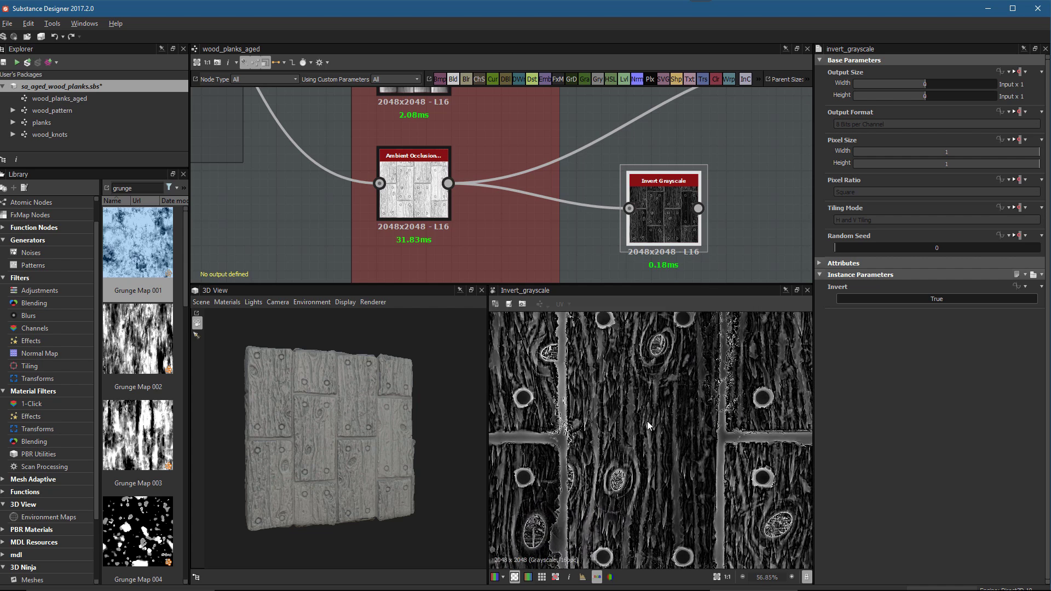
scroll(647, 421, up, 1)
middle_drag(647, 422, 666, 393)
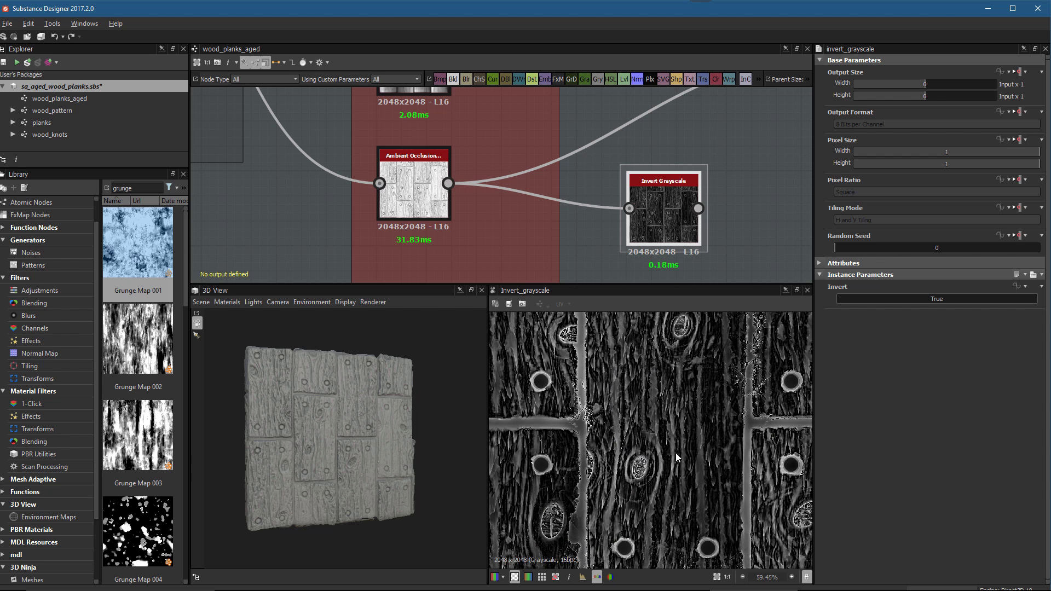
scroll(677, 456, down, 1)
middle_drag(681, 434, 690, 415)
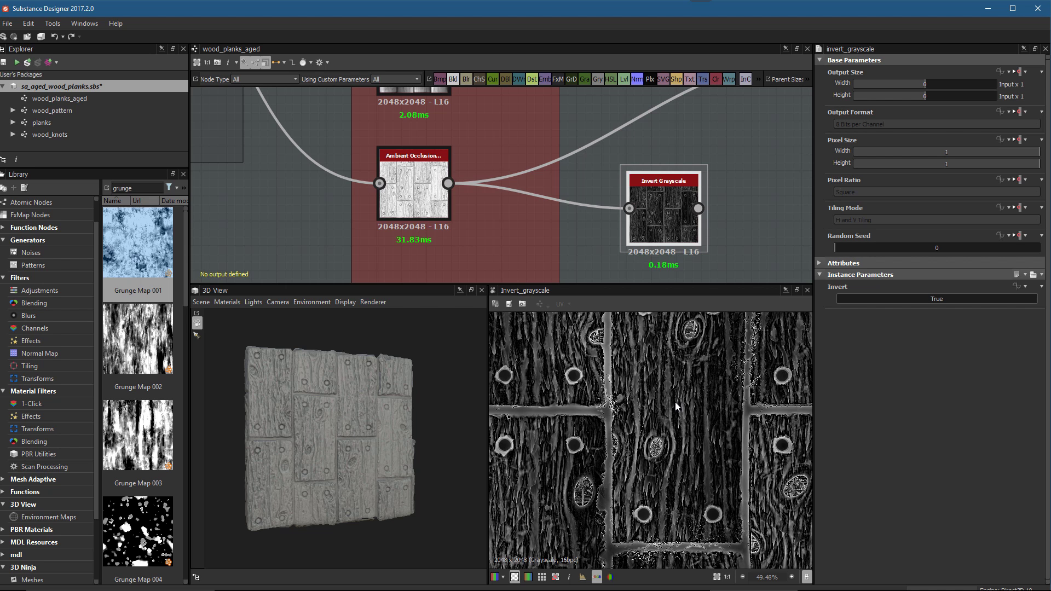
scroll(711, 416, up, 2)
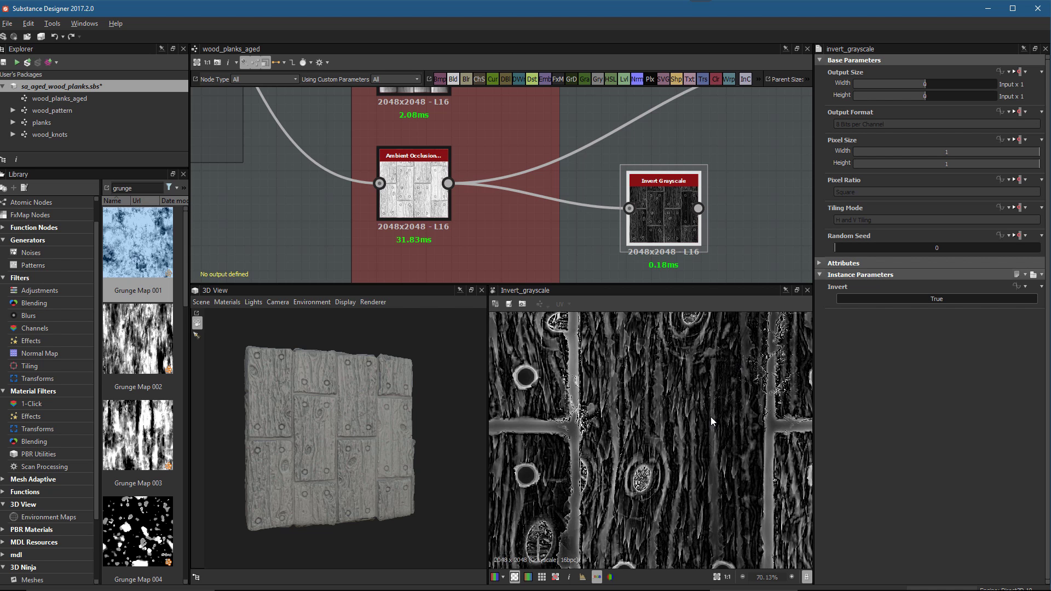
middle_drag(711, 416, 682, 413)
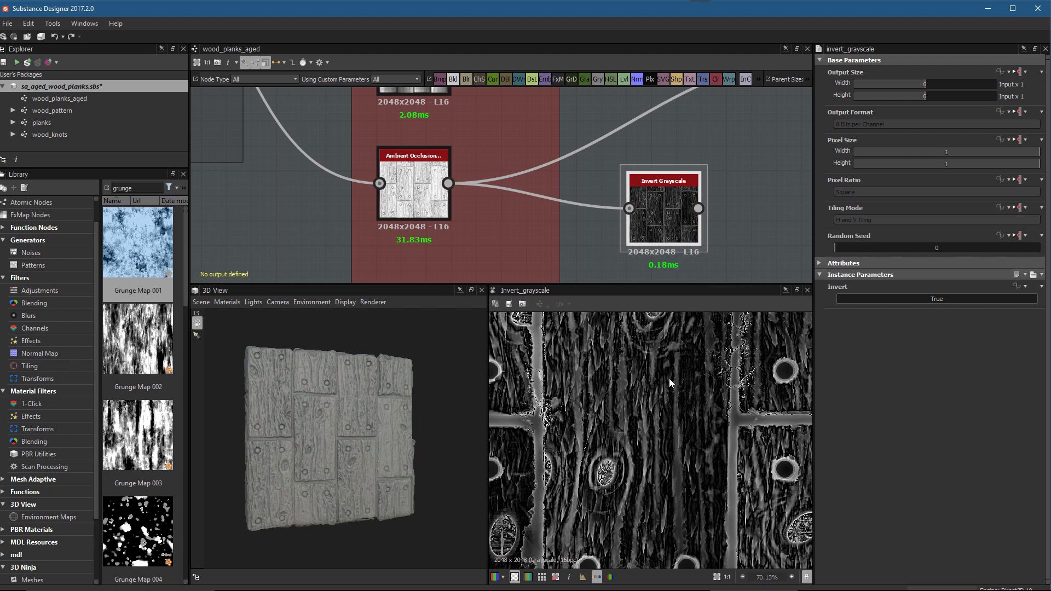
scroll(649, 477, down, 4)
middle_drag(650, 441, 649, 423)
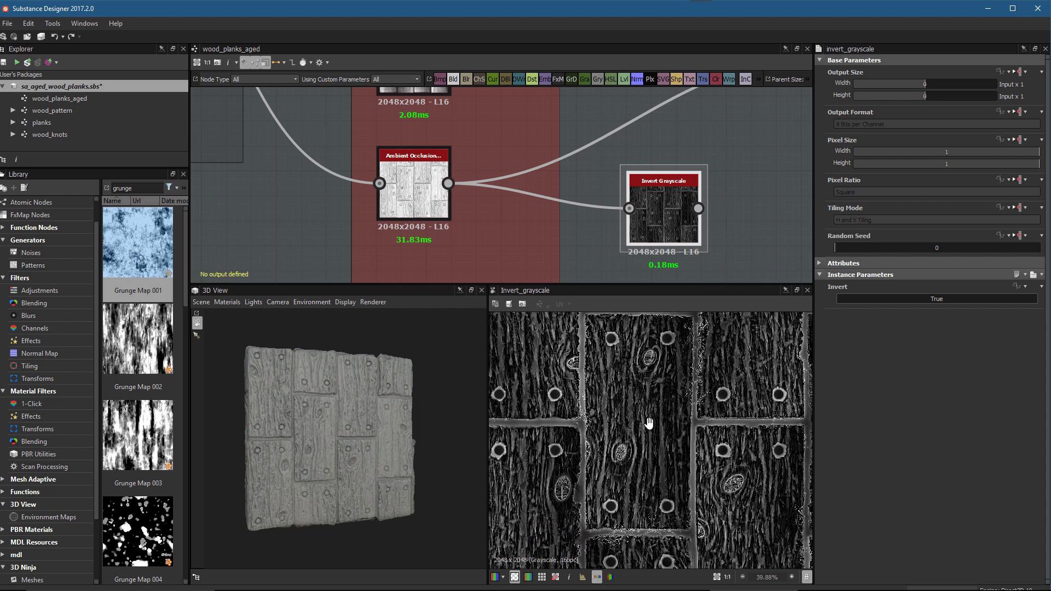
right_drag(336, 442, 356, 482)
- Add a Histogram Range node after the Invert Grayscale node and connect the inverted output to its input
middle_drag(610, 195, 605, 194)
key(f)
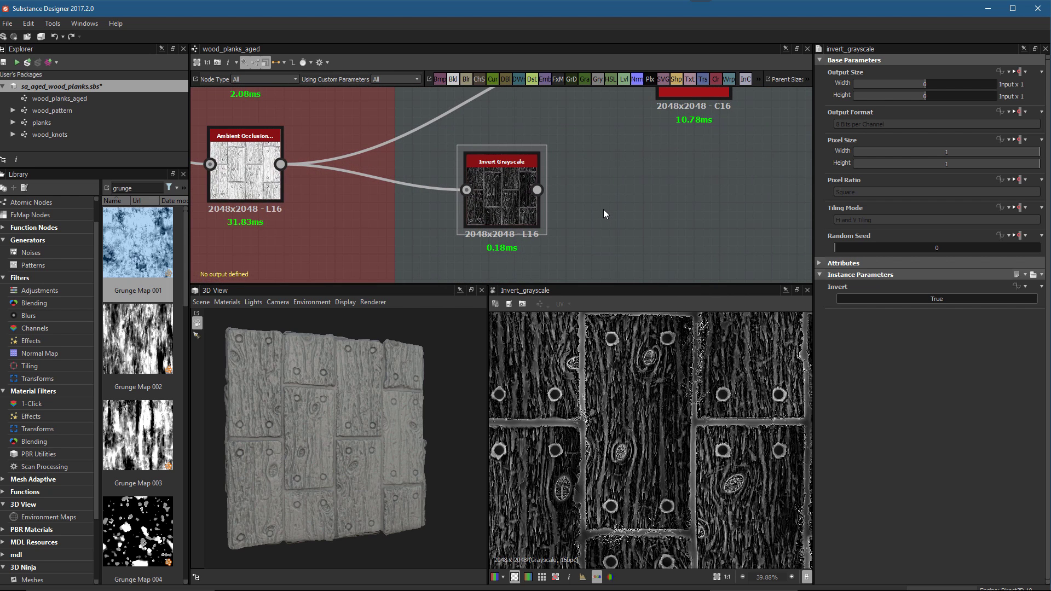
key(space)
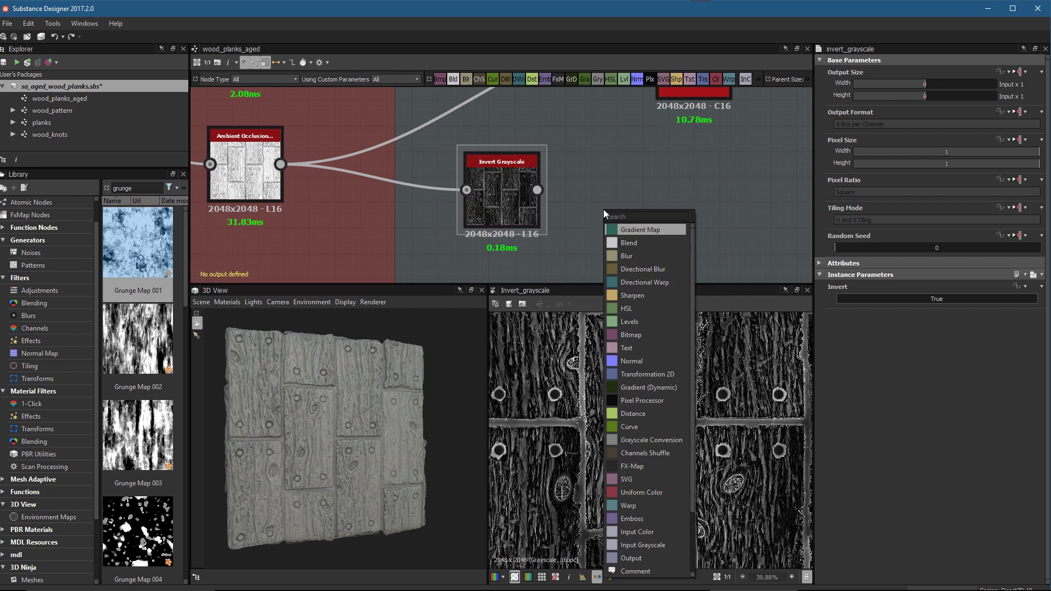
text(hi)
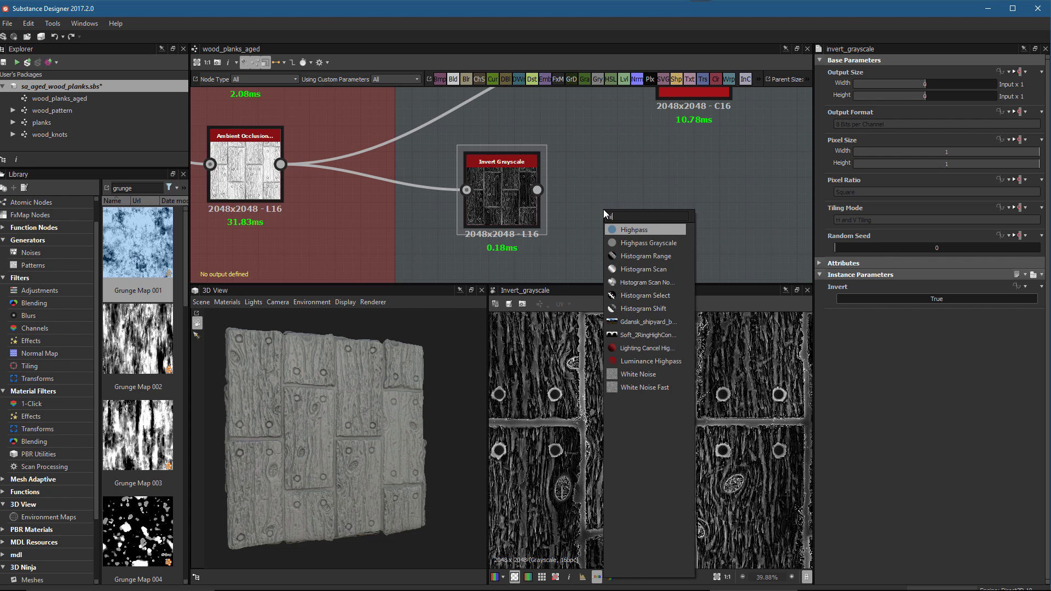
click(661, 255)
scroll(593, 190, up, 2)
drag(621, 228, 659, 200)
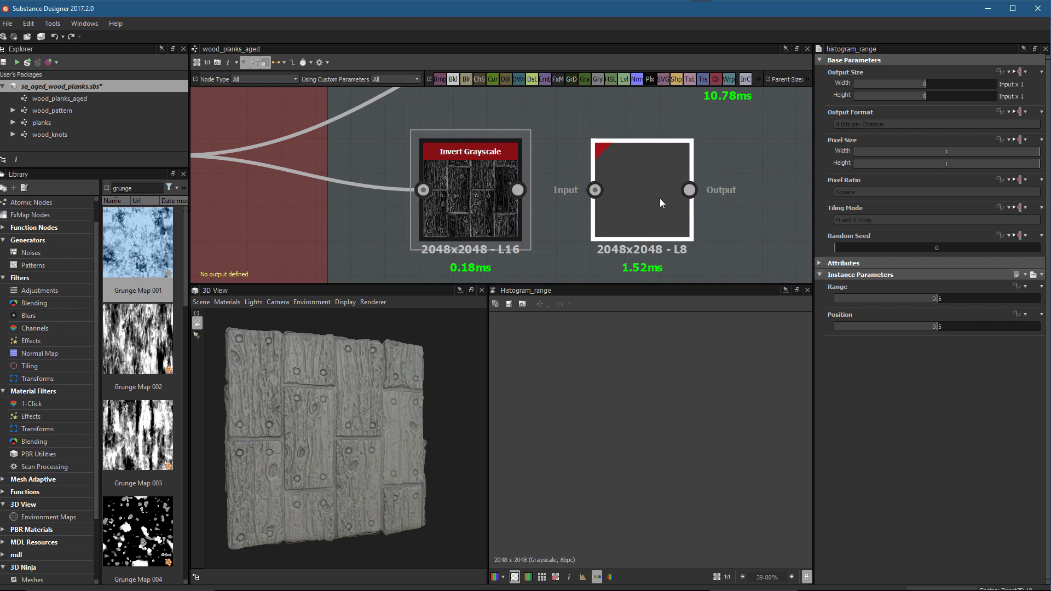
drag(517, 190, 594, 190)
- Set the Histogram Range node's Range to 0.25 and Position to 0.88
scroll(669, 432, up, 1)
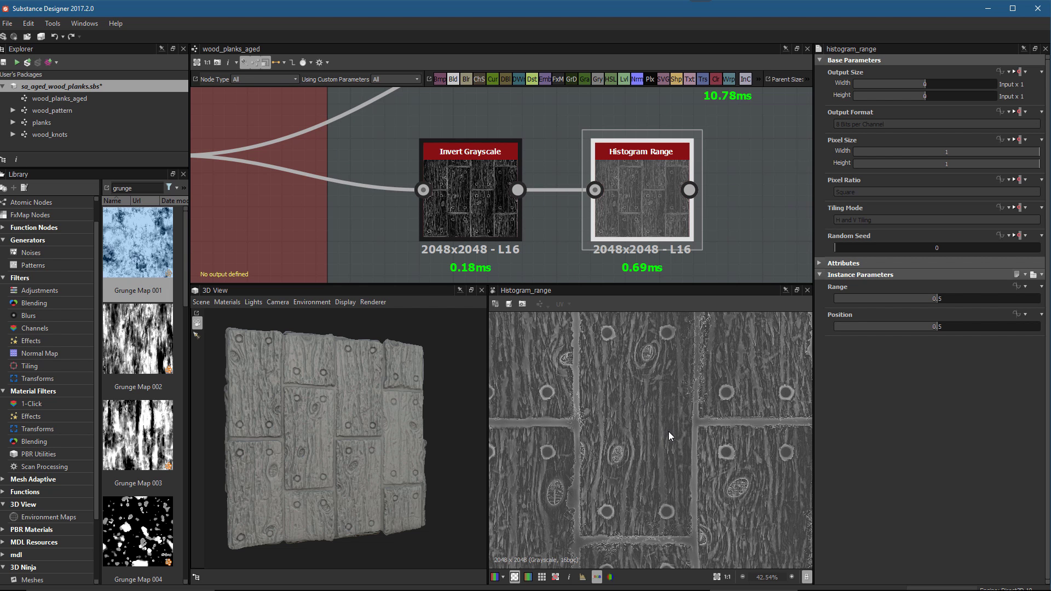
scroll(677, 428, up, 3)
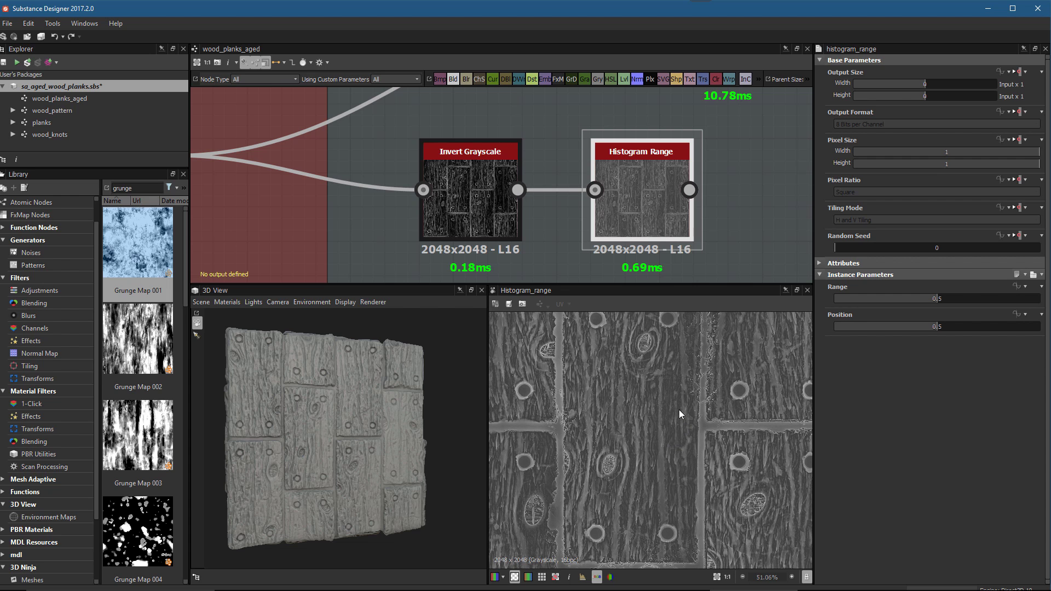
drag(952, 297, 898, 291)
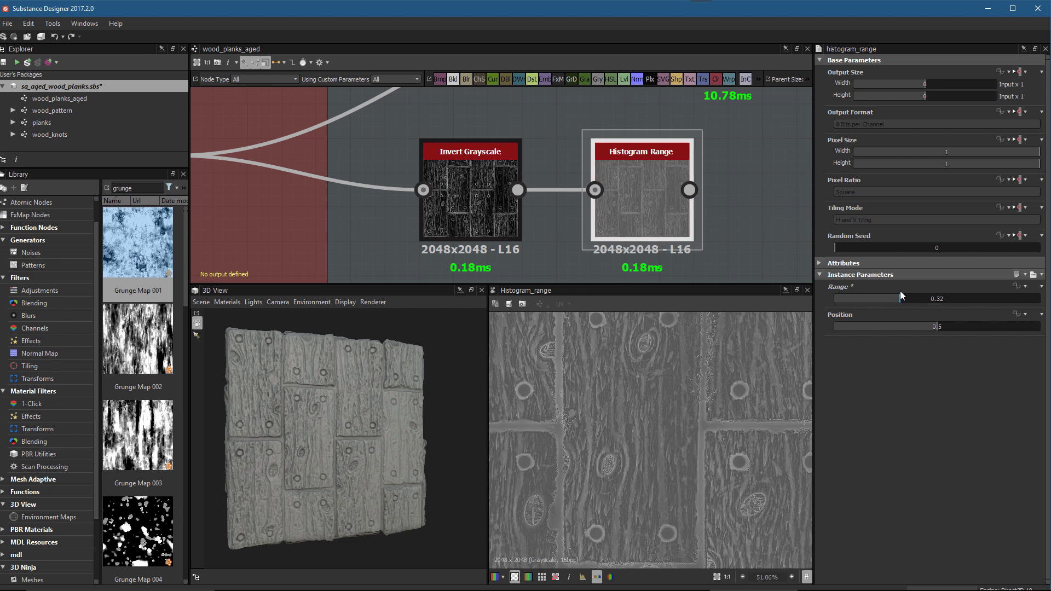
drag(945, 324, 1012, 329)
scroll(659, 435, down, 3)
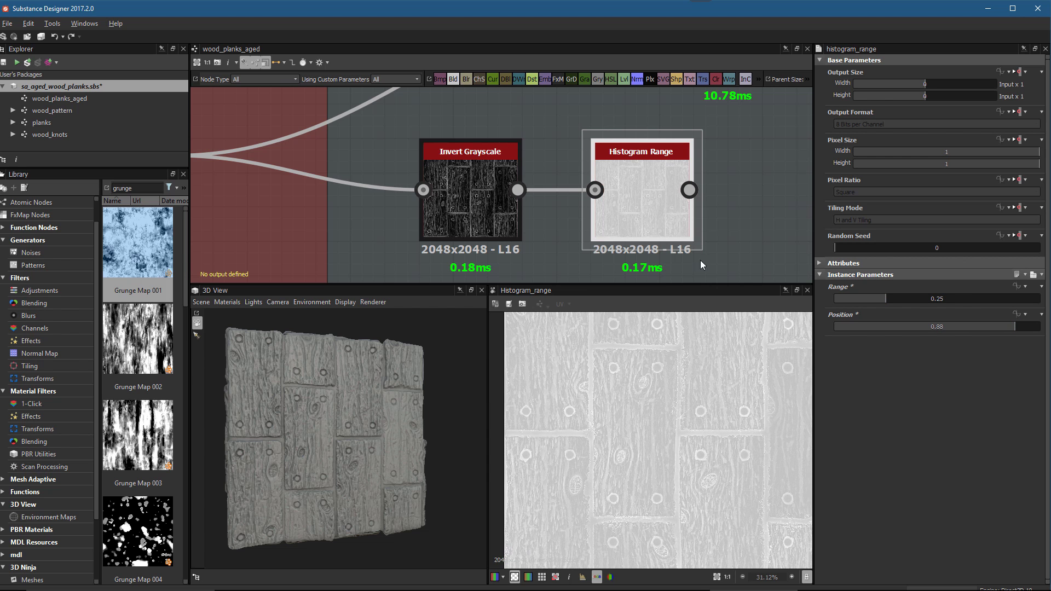
- Move the Invert Grayscale and Histogram Range nodes closer to Ambient Occlusion and shift the Base Material node farther from the Extrapolate Maps group
middle_drag(703, 162, 582, 200)
scroll(582, 196, down, 3)
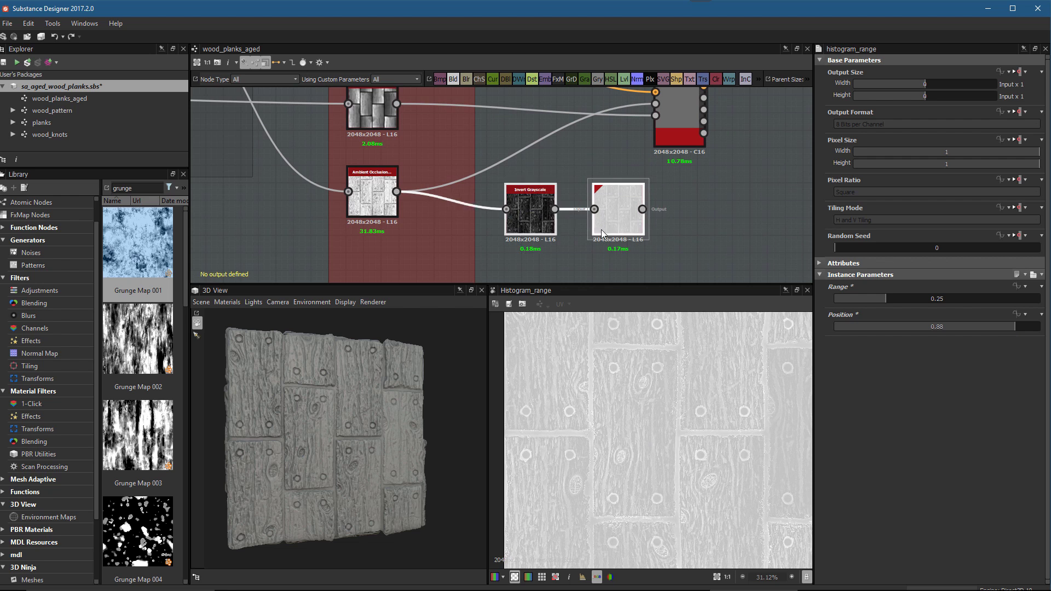
middle_drag(615, 184, 589, 246)
scroll(652, 153, down, 1)
drag(653, 150, 710, 147)
middle_drag(636, 201, 579, 179)
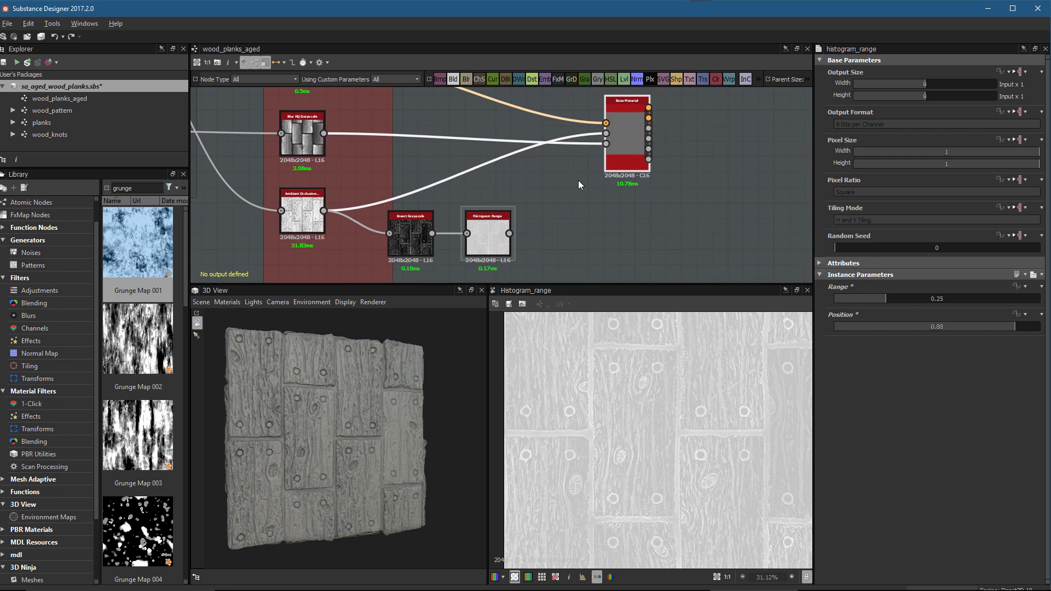
- Enable the user-defined Roughness map on the Base Material node and connect the Histogram Range output to its Roughness input
click(637, 139)
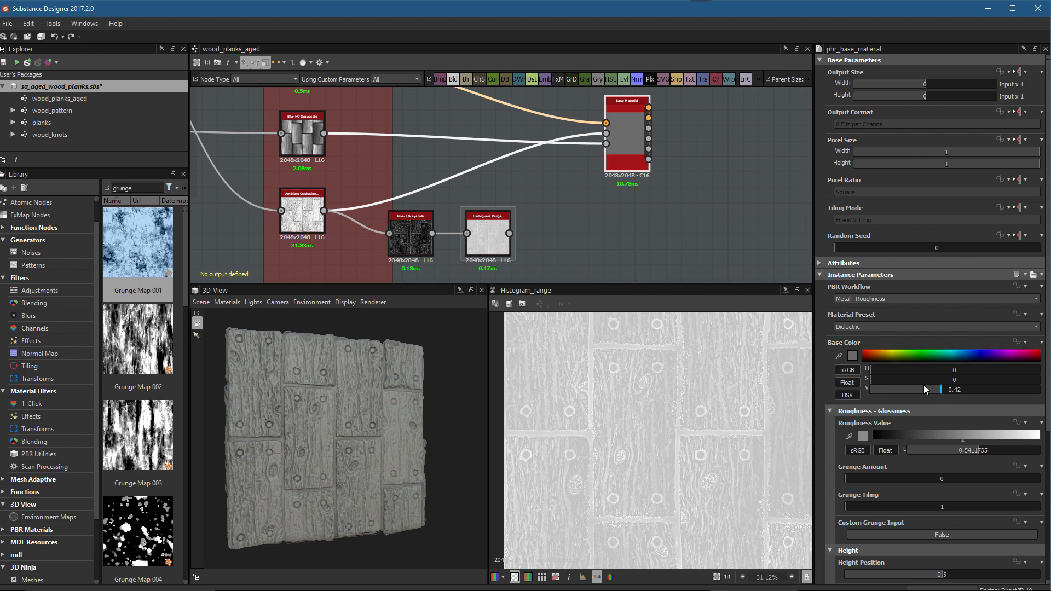
scroll(929, 313, down, 6)
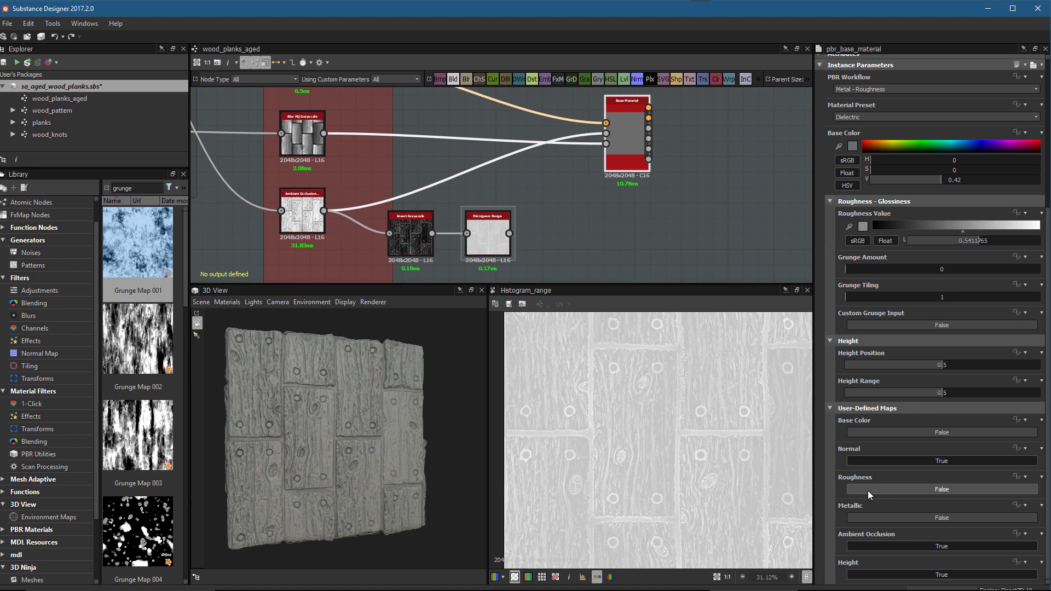
click(891, 488)
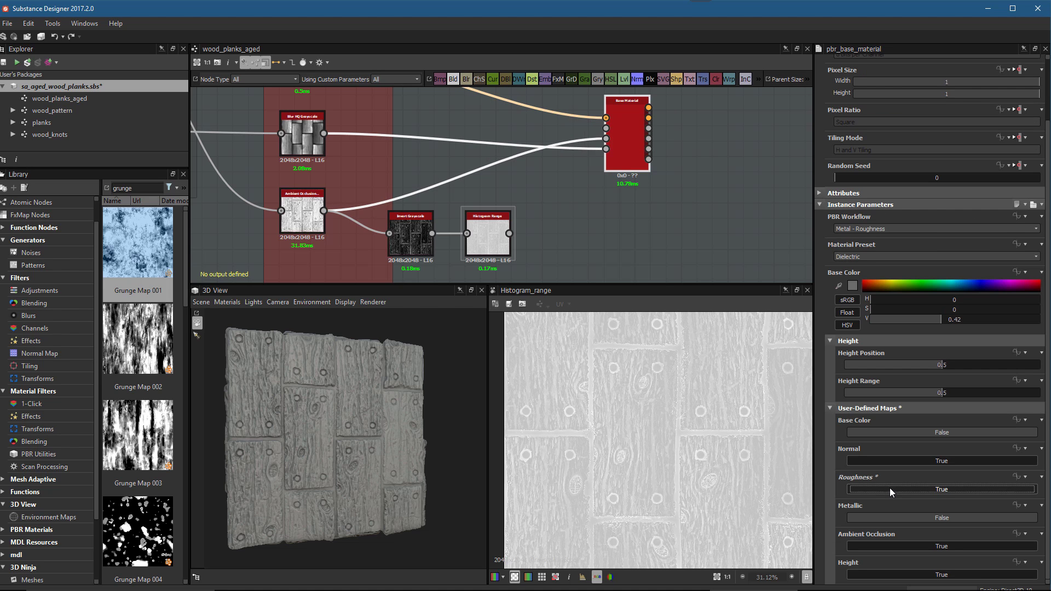
drag(509, 233, 606, 129)
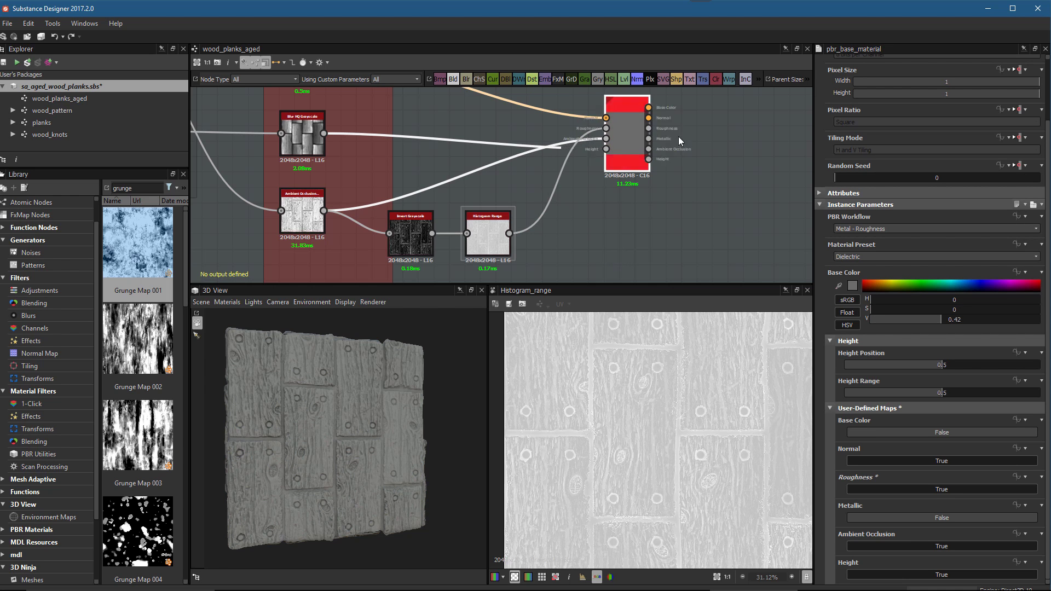
- Enlarge the 3D and 2D view area and set the Histogram Range node's Position to 0.71, checking the planks up close
drag(317, 392, 367, 454)
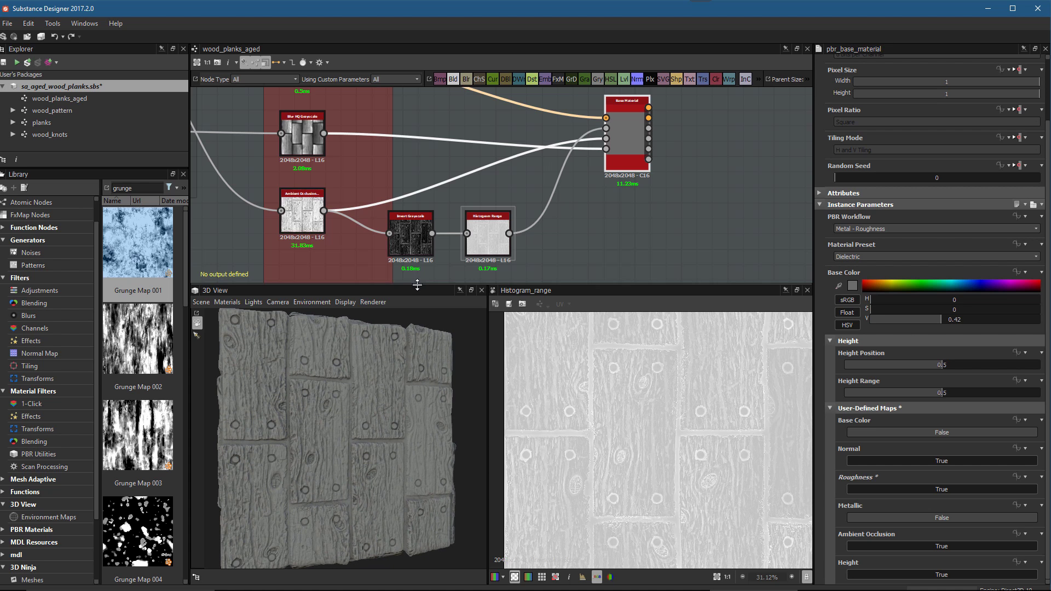
drag(417, 284, 417, 256)
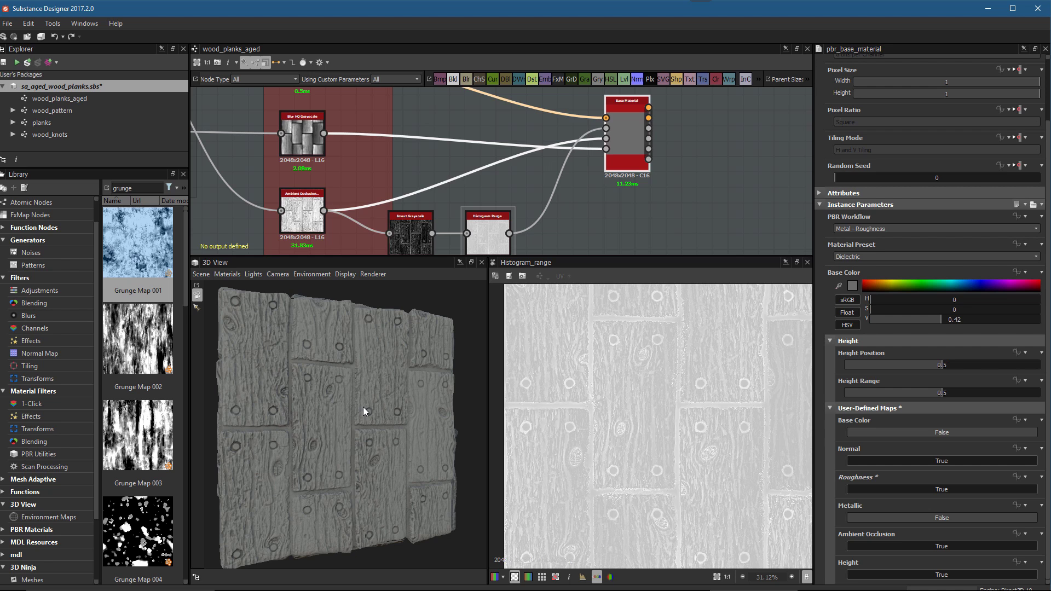
middle_drag(504, 217, 591, 187)
scroll(592, 187, up, 3)
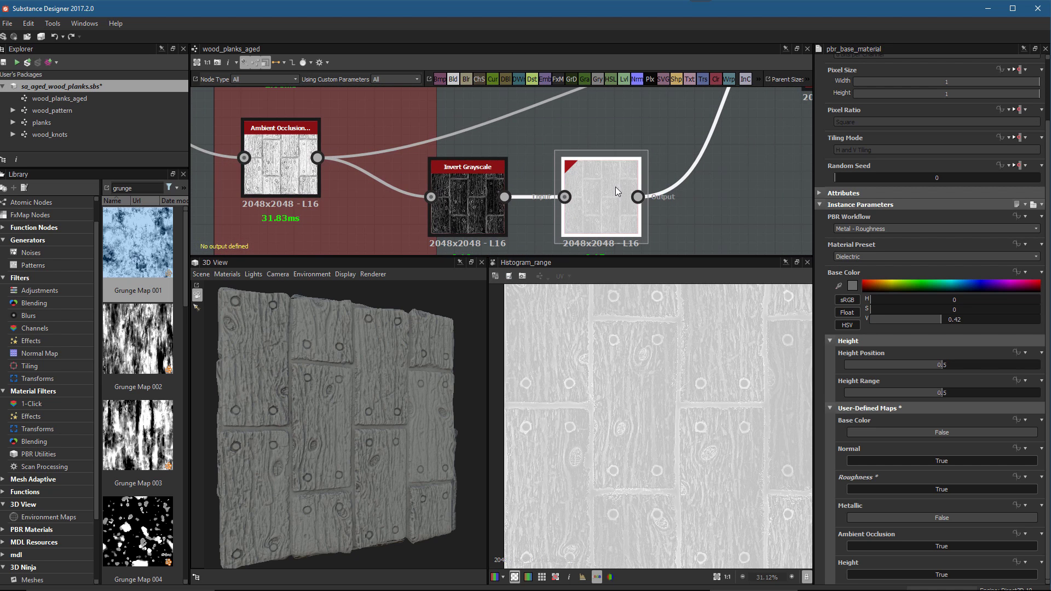
click(616, 186)
drag(1011, 323, 981, 323)
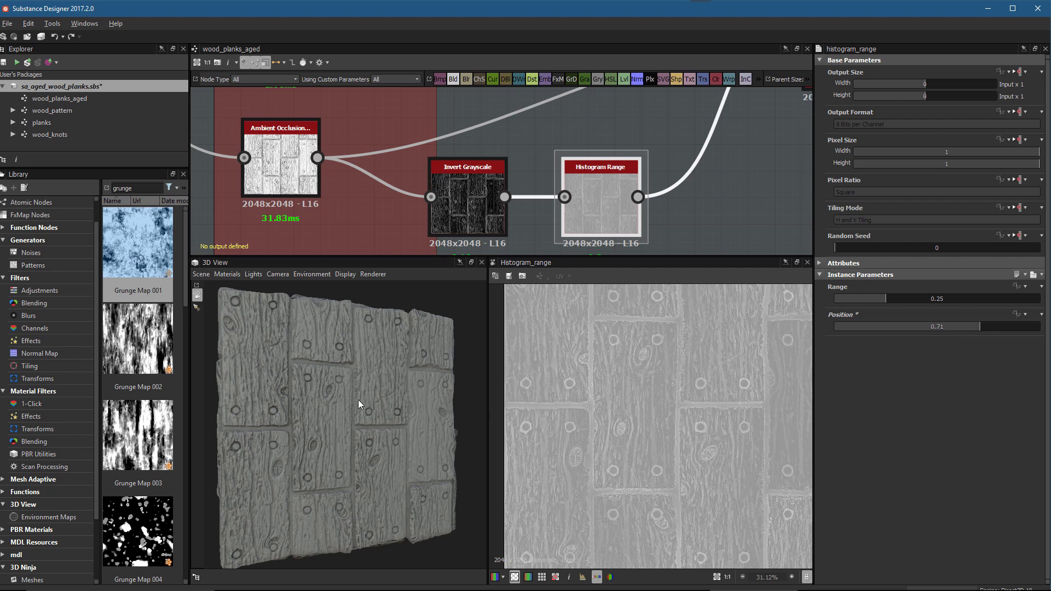
scroll(369, 422, up, 2)
drag(369, 421, 373, 446)
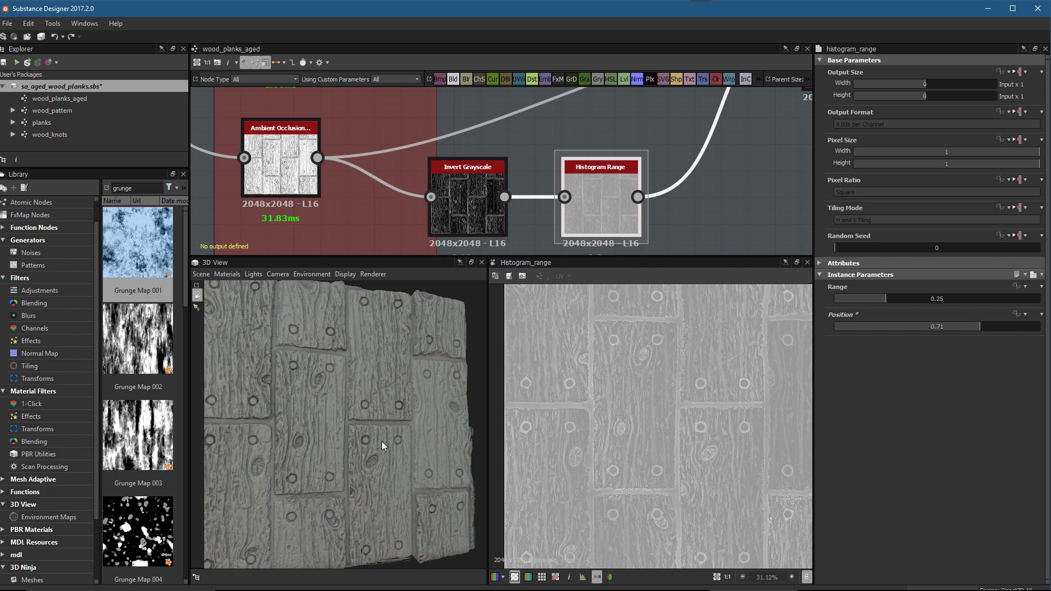
- Try the Histogram Range node's Position at 0.63 and examine how light plays across the planks in the 3D view
drag(973, 331, 965, 330)
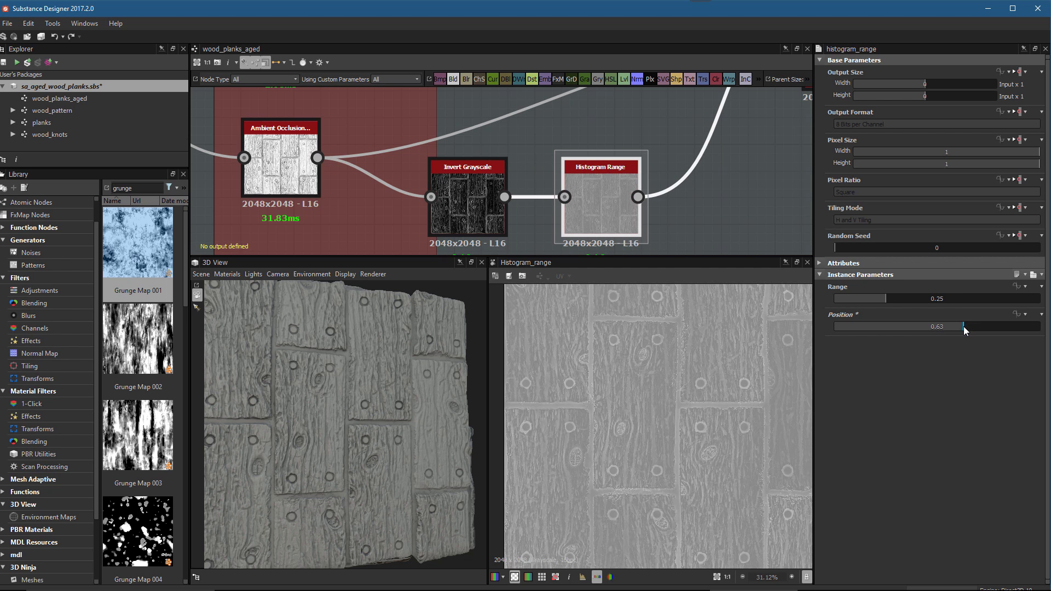
alt+drag(300, 410, 307, 407)
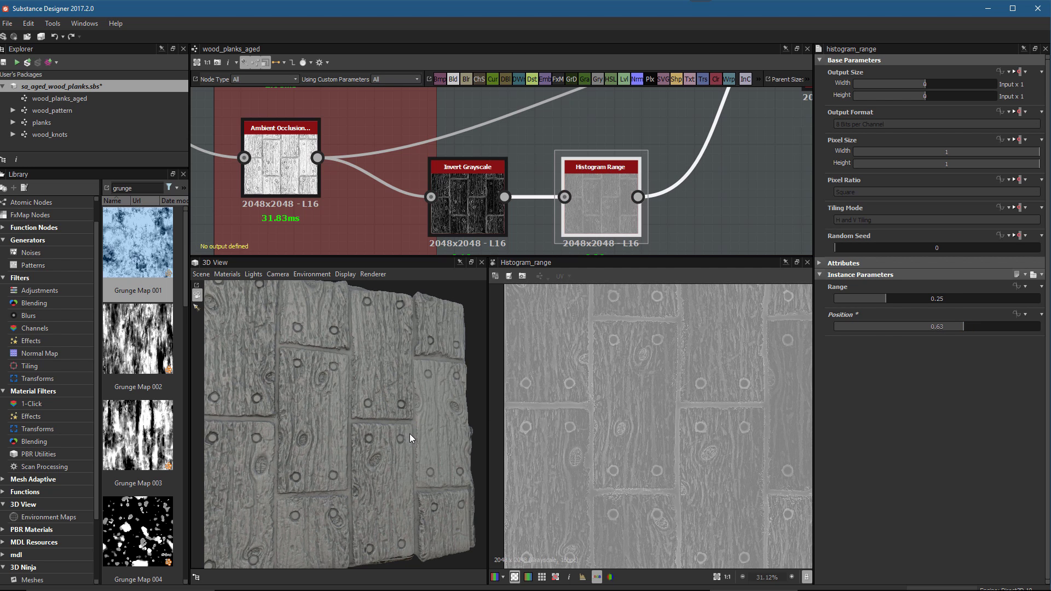
ctrl+shift+drag(403, 432, 340, 428)
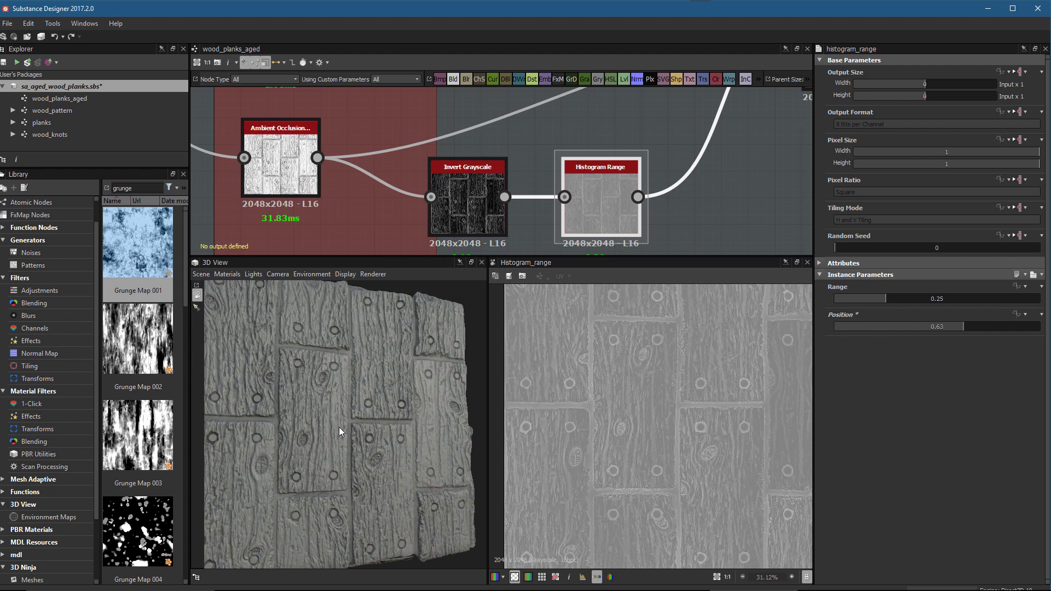
mouse_move(409, 429)
mouse_down()
mouse_move(379, 429)
mouse_move(375, 383)
mouse_move(422, 424)
mouse_up()
- Try the Histogram Range node's Position at 0.56 and inspect the planks up close in both views
click(951, 327)
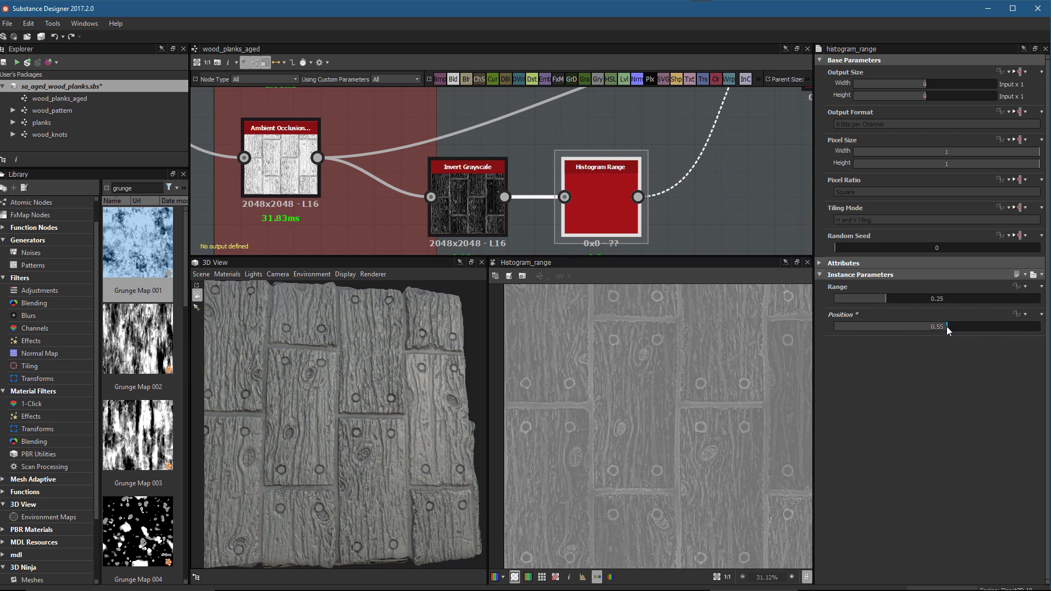
scroll(462, 414, up, 2)
drag(462, 414, 424, 360)
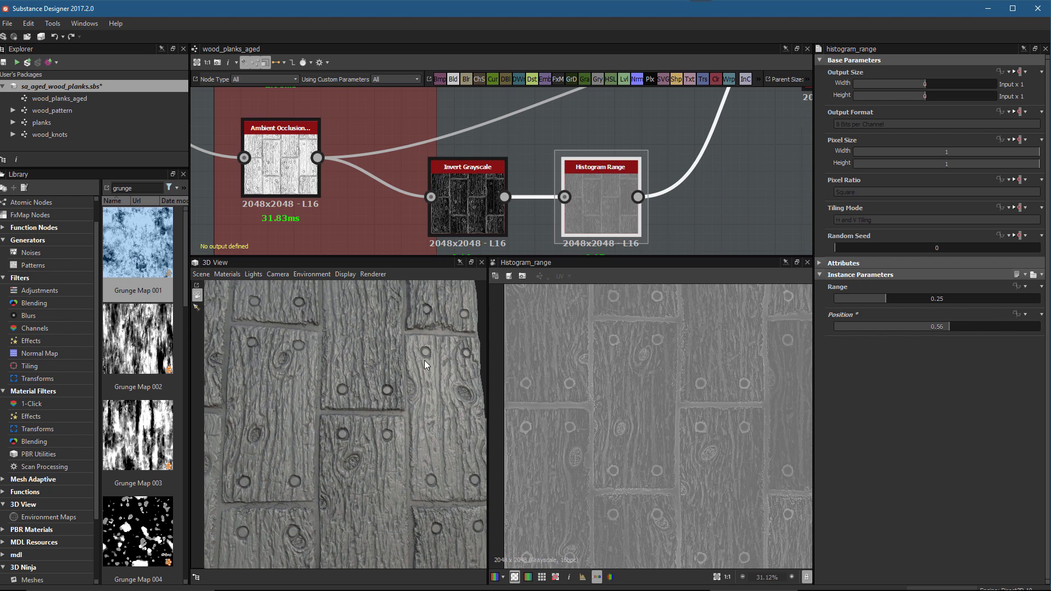
middle_drag(722, 370, 632, 399)
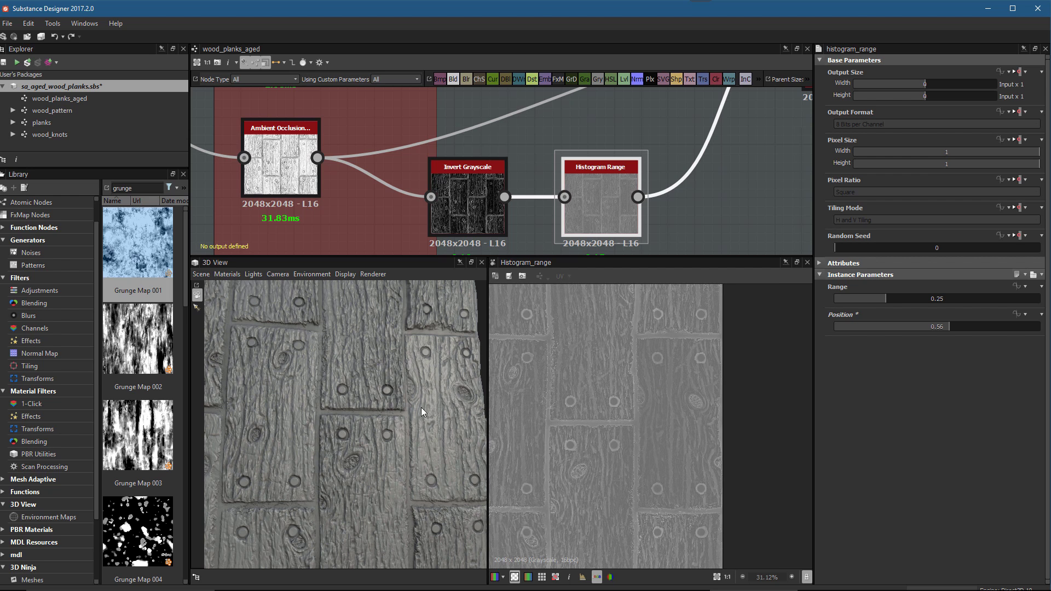
drag(445, 454, 395, 408)
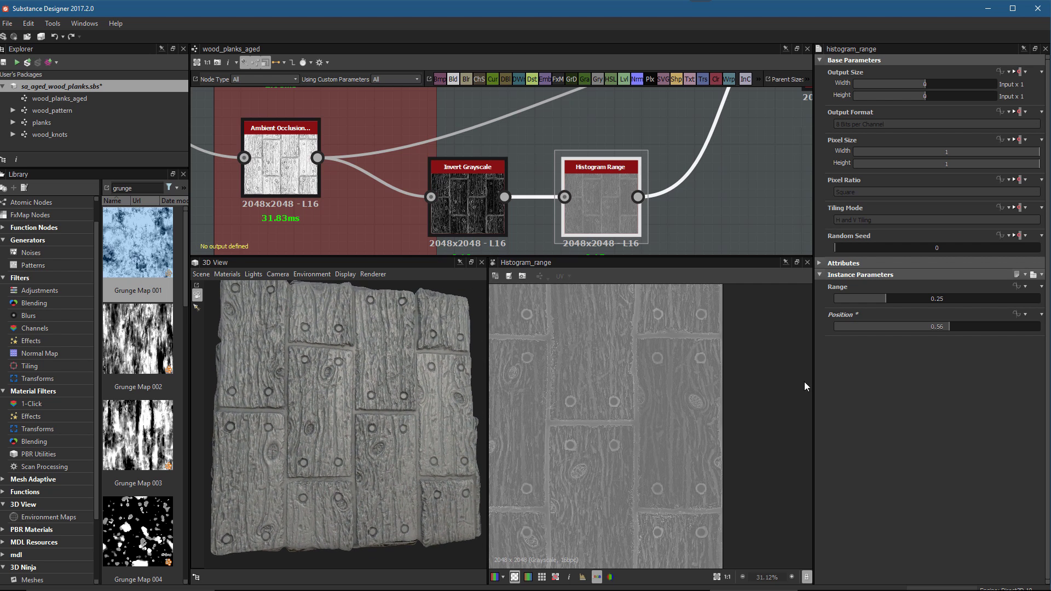
- Set the Histogram Range node's Position to 0.62 and check the planks' reflections in the 3D view
click(961, 327)
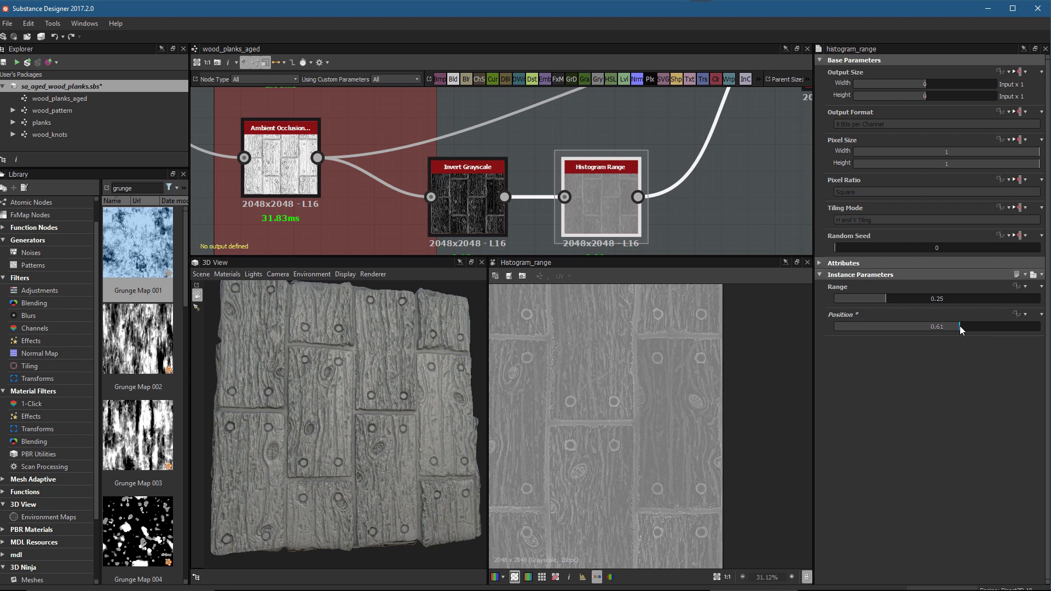
click(961, 328)
drag(360, 381, 445, 421)
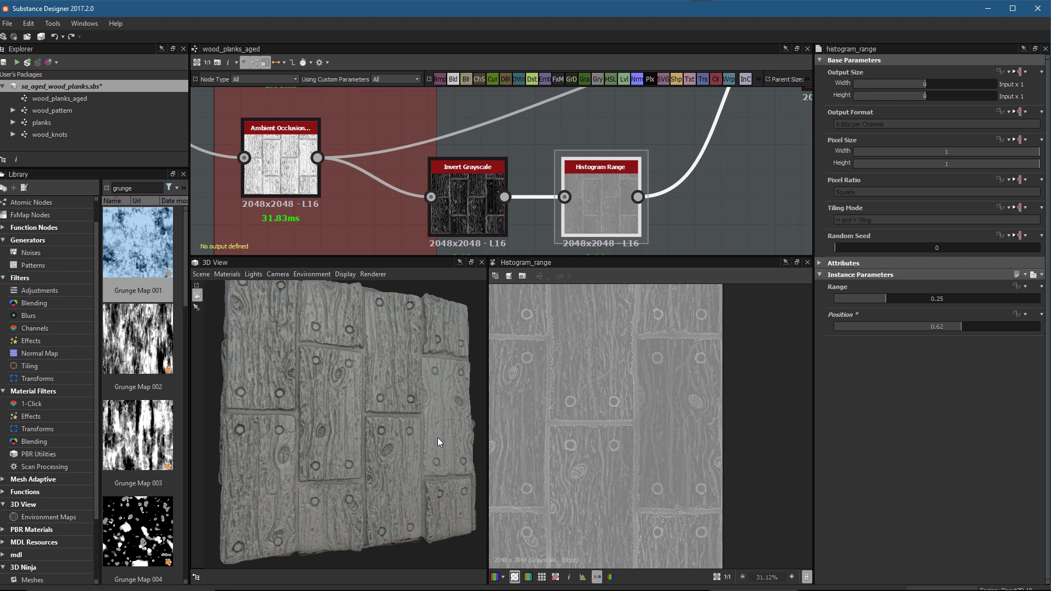
scroll(438, 437, down, 1)
scroll(588, 433, down, 2)
middle_drag(592, 458, 658, 456)
scroll(658, 456, down, 2)
scroll(619, 435, up, 3)
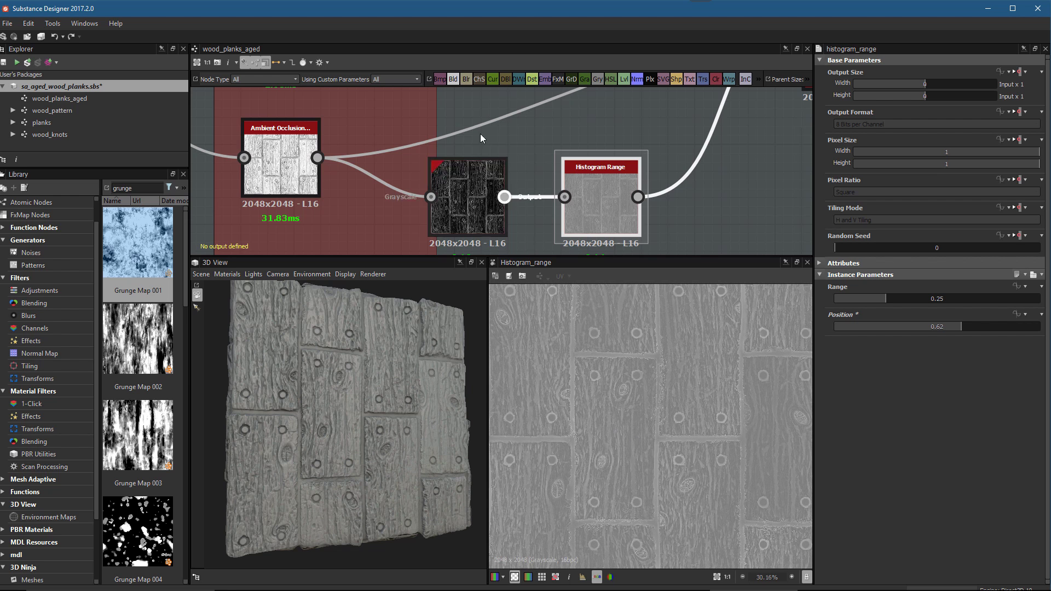
- Move the Invert Grayscale and Histogram Range nodes beneath the Ambient Occlusion node
scroll(491, 193, down, 4)
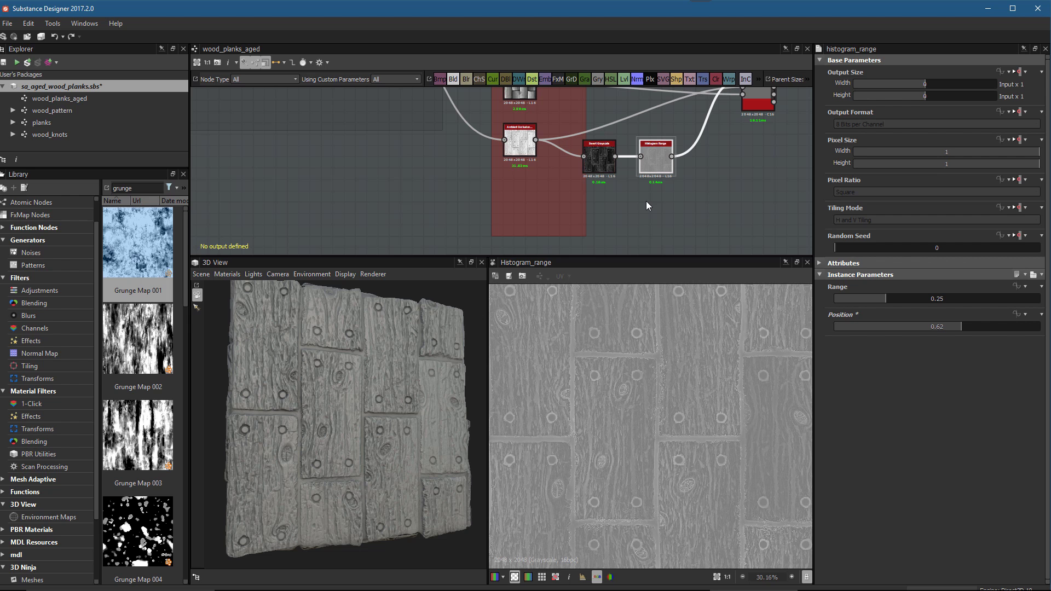
scroll(617, 206, up, 3)
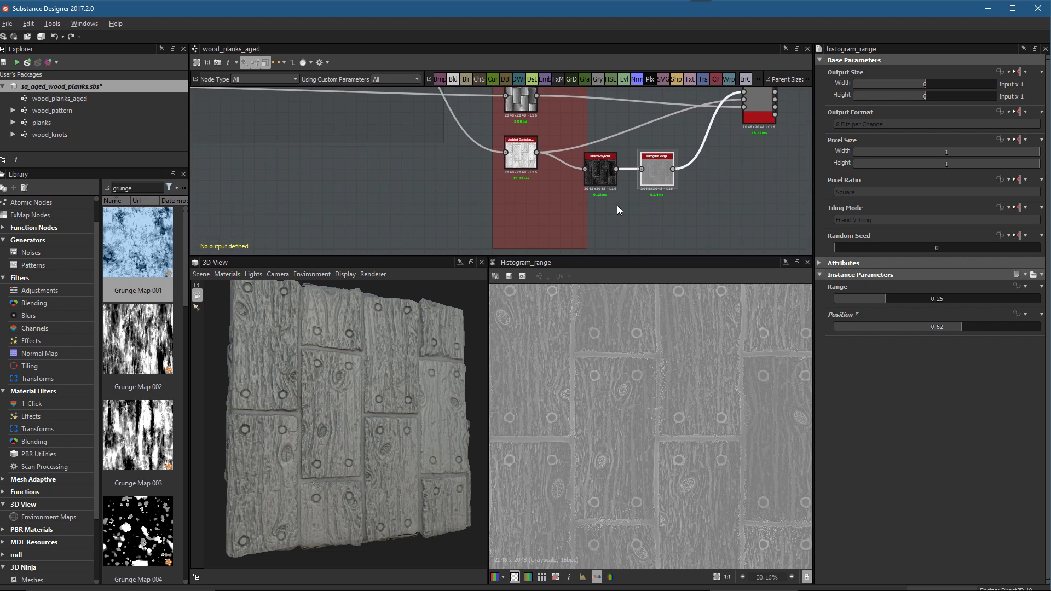
drag(682, 190, 480, 238)
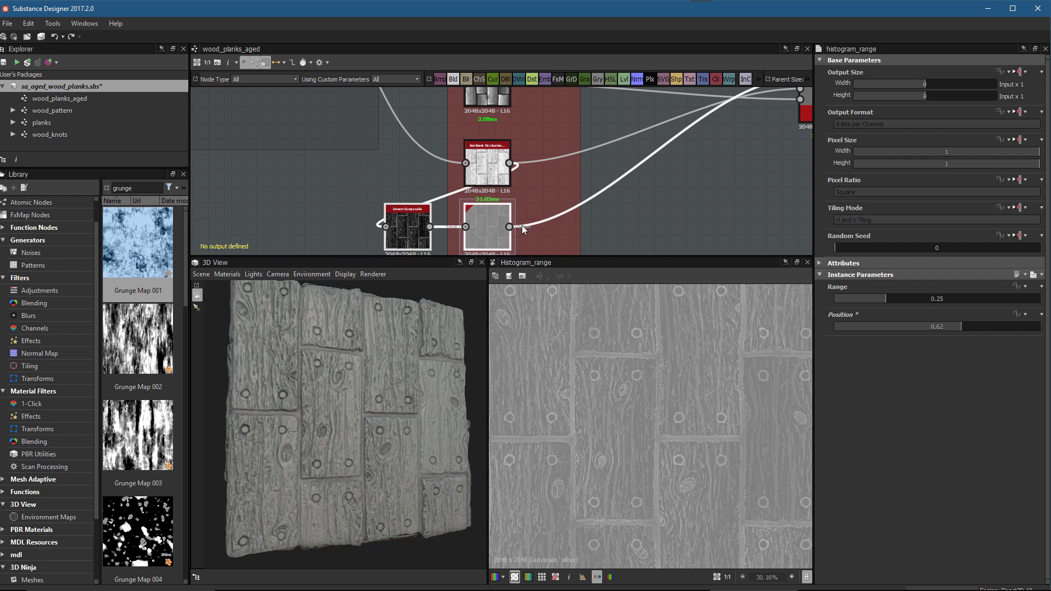
scroll(559, 179, down, 2)
click(621, 218)
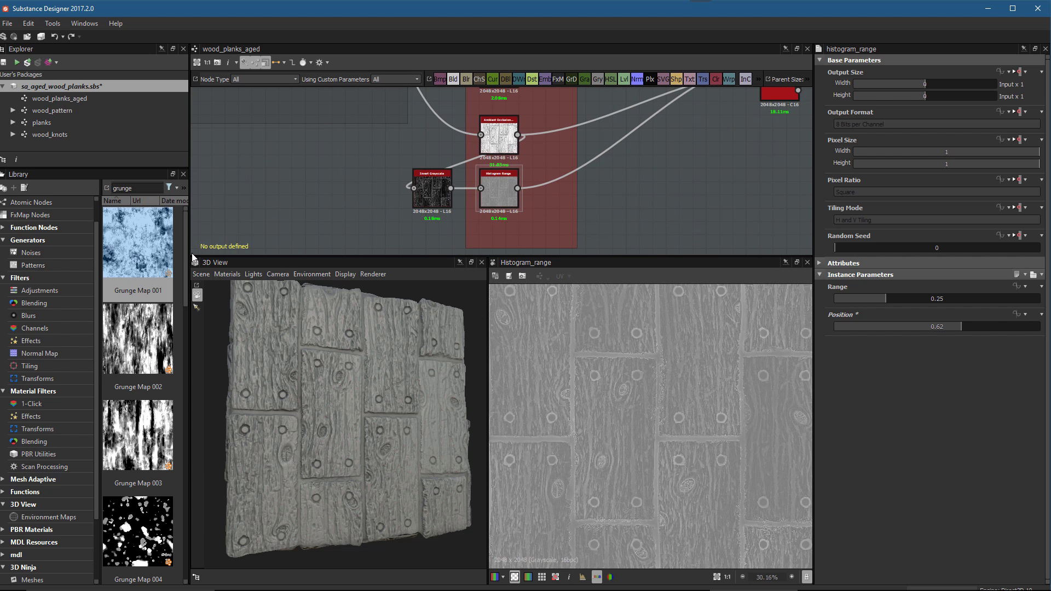
- Widen the library and add Grunge Map 015 to the graph beside the Histogram Range node, fitting its texture in the 2D view
drag(189, 252, 258, 438)
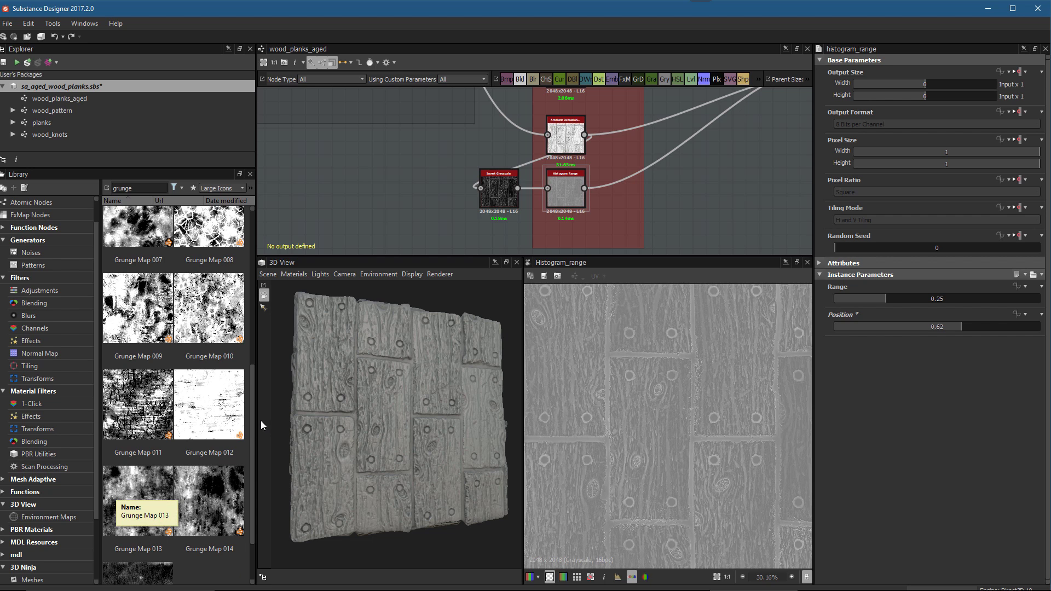
drag(251, 439, 250, 474)
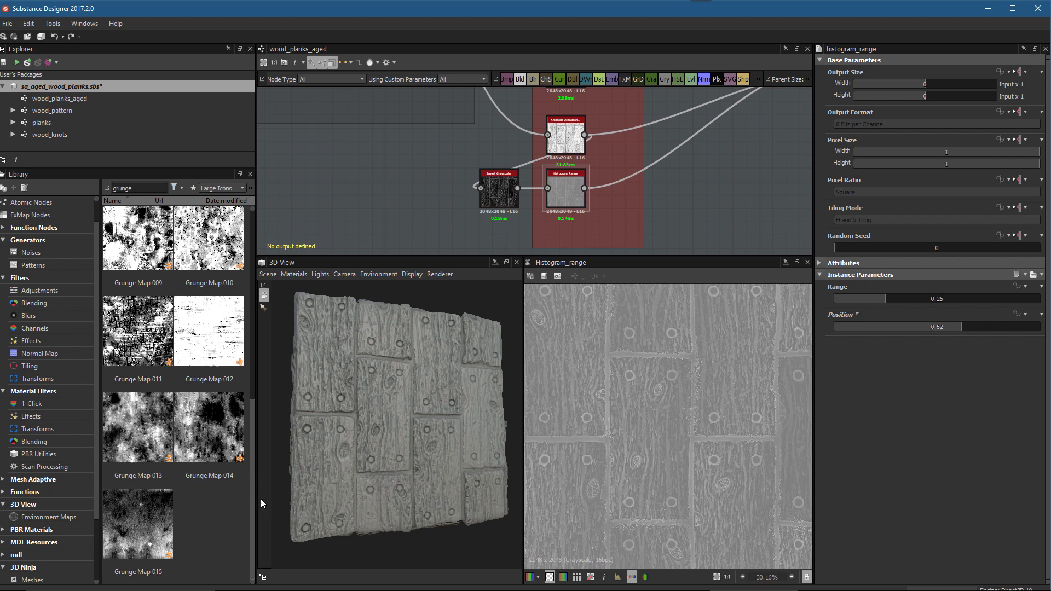
drag(140, 514, 688, 192)
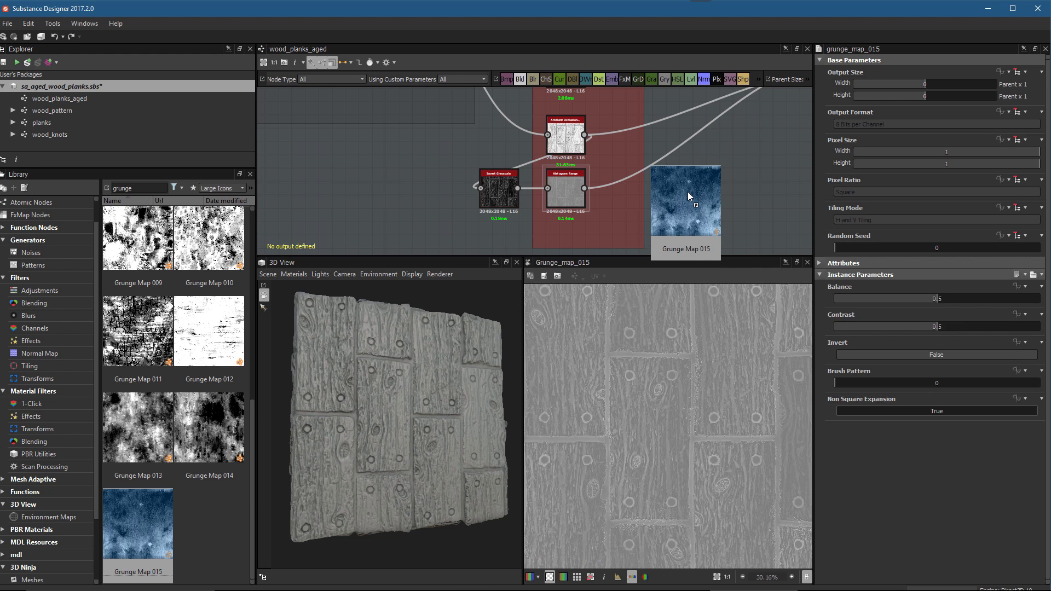
scroll(660, 208, up, 2)
scroll(659, 208, up, 1)
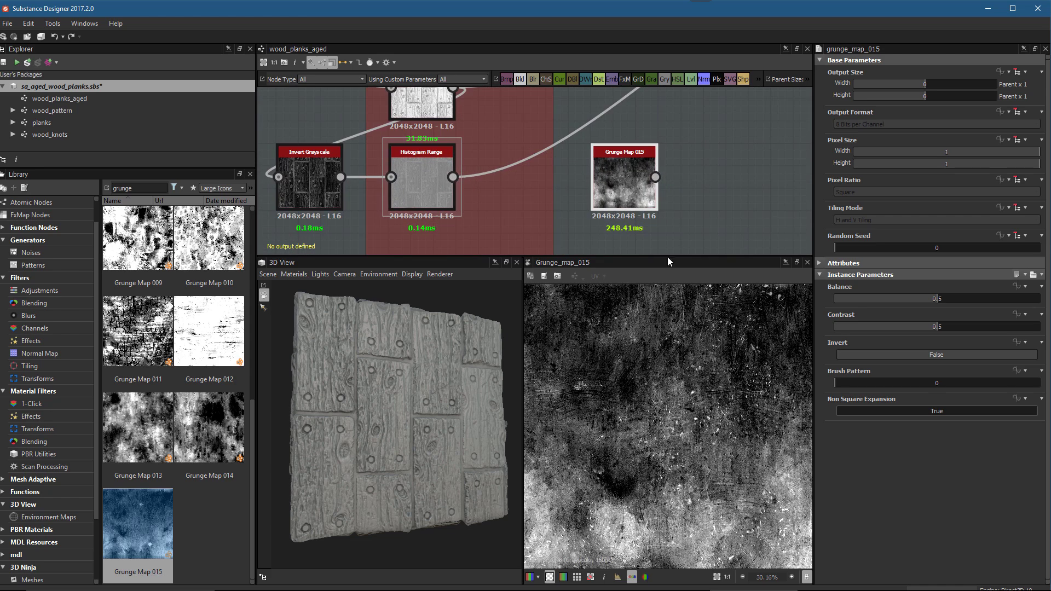
middle_drag(660, 207, 675, 179)
key(f)
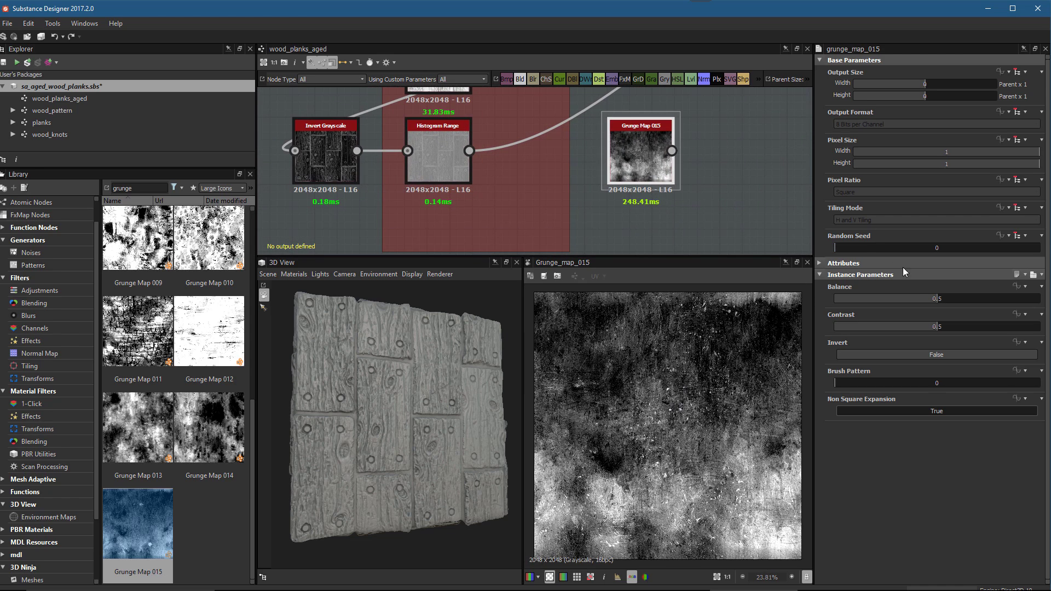
- Set Grunge Map 015's Balance to 0.62 and Contrast to 0.07, testing Invert but leaving it False
drag(930, 300, 849, 323)
click(872, 359)
click(873, 357)
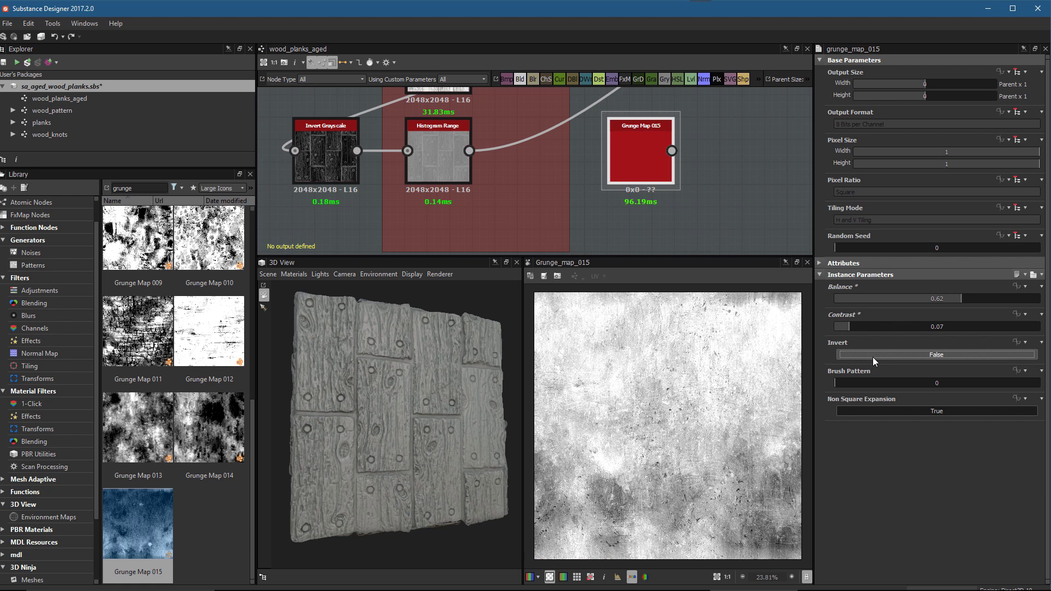
- Add a Blend node near Grunge Map 015, with the grunge map as Foreground and the Histogram Range output as Background
middle_drag(662, 193, 612, 198)
scroll(612, 198, down, 1)
click(670, 155)
key(space)
text(b)
key(Return)
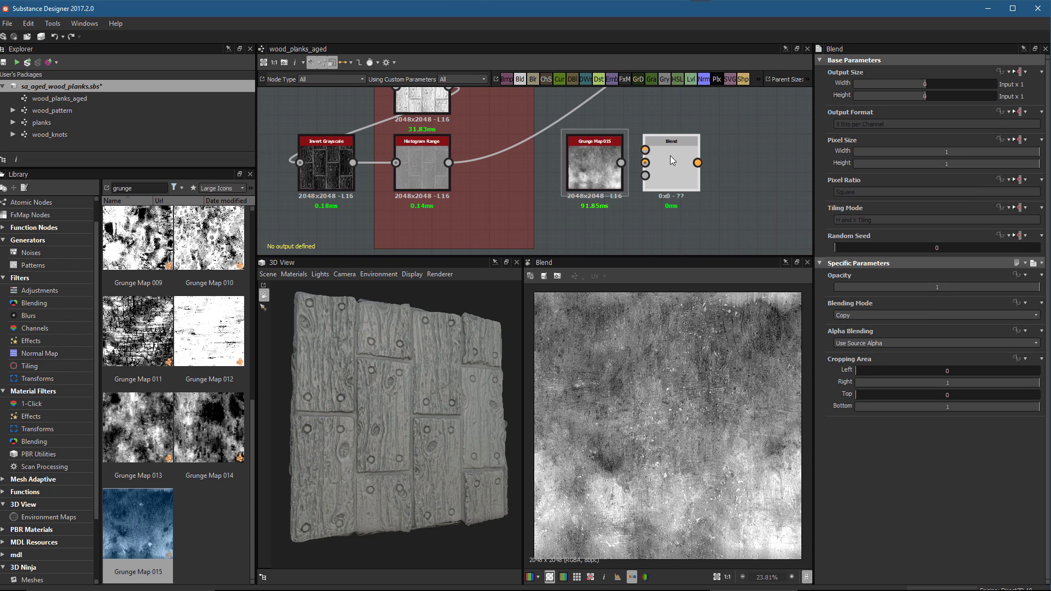
drag(606, 166, 697, 207)
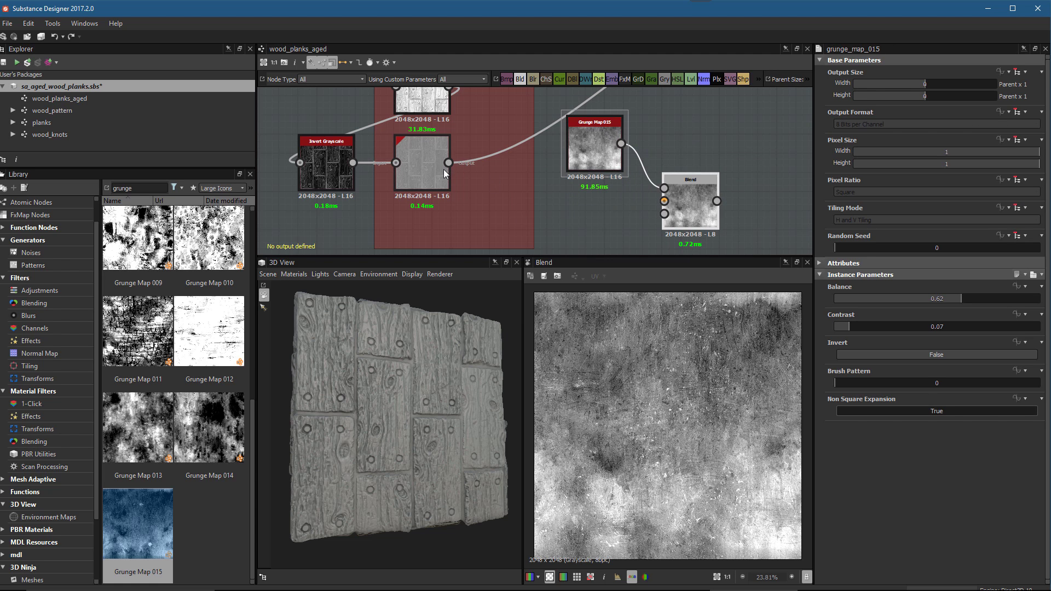
drag(449, 162, 664, 201)
click(672, 207)
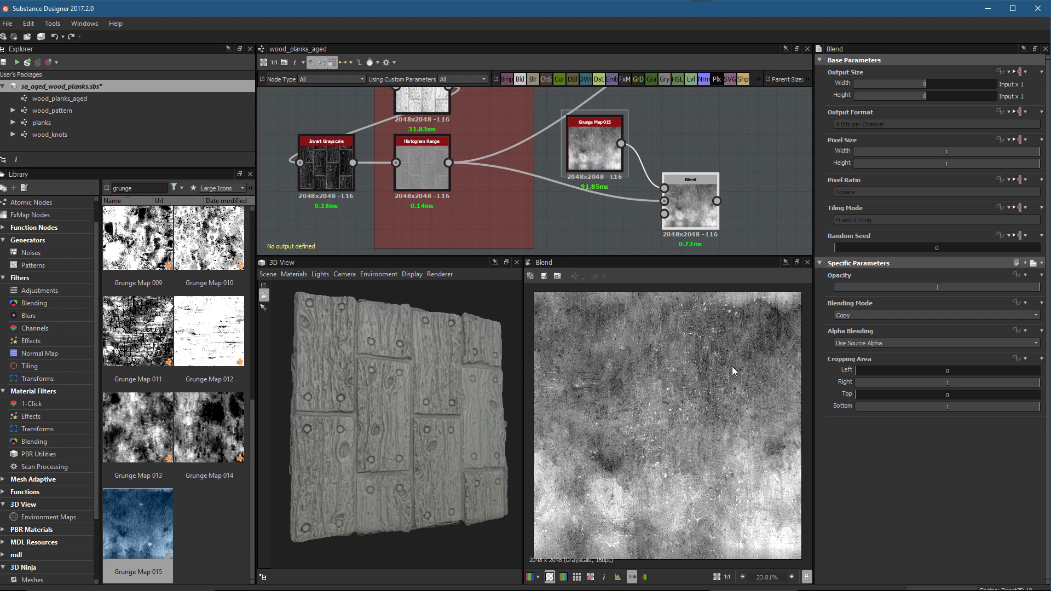
- Try the Blend node's Opacity at 0.34 and compare its output with the Histogram Range and Grunge Map 015 textures
scroll(728, 377, up, 2)
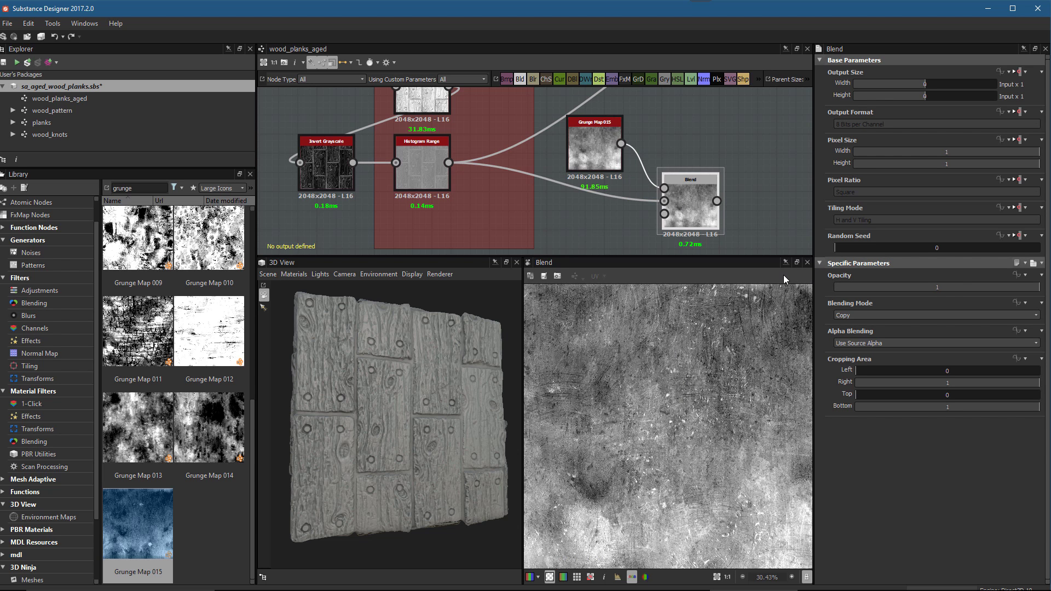
drag(957, 287, 904, 287)
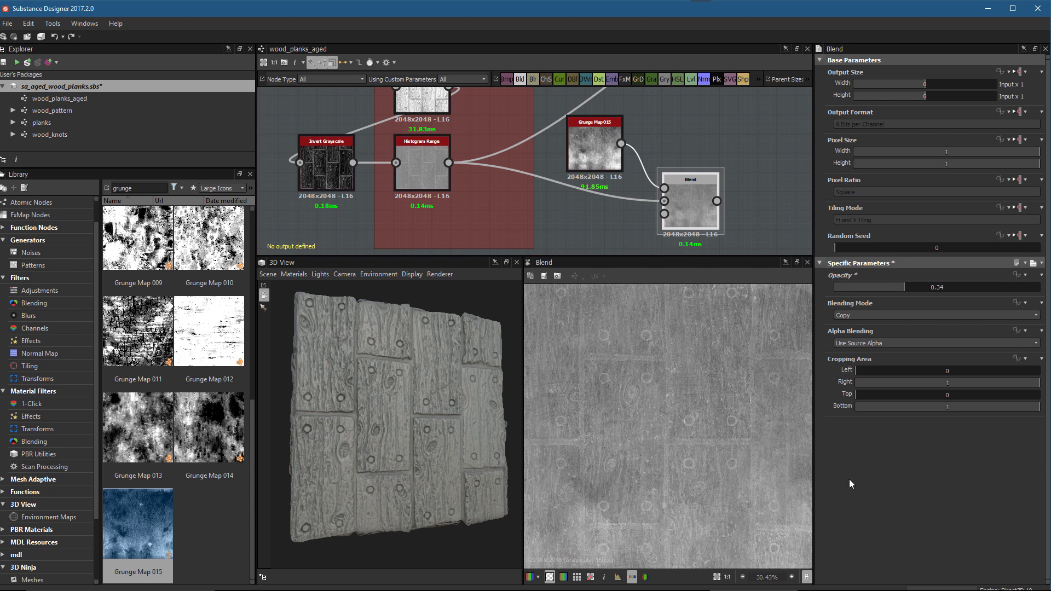
scroll(705, 416, up, 2)
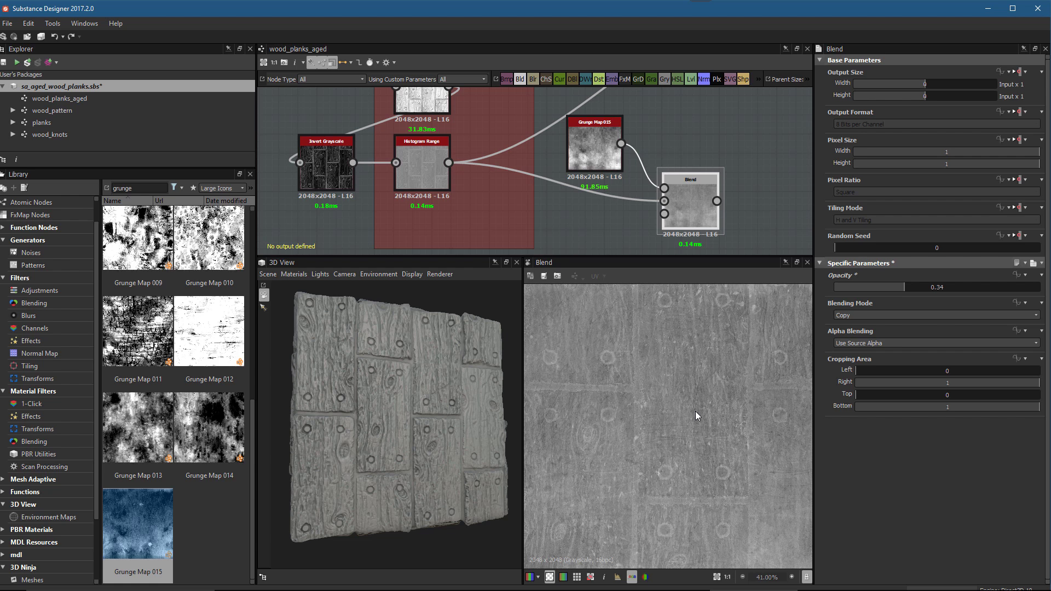
double_click(417, 164)
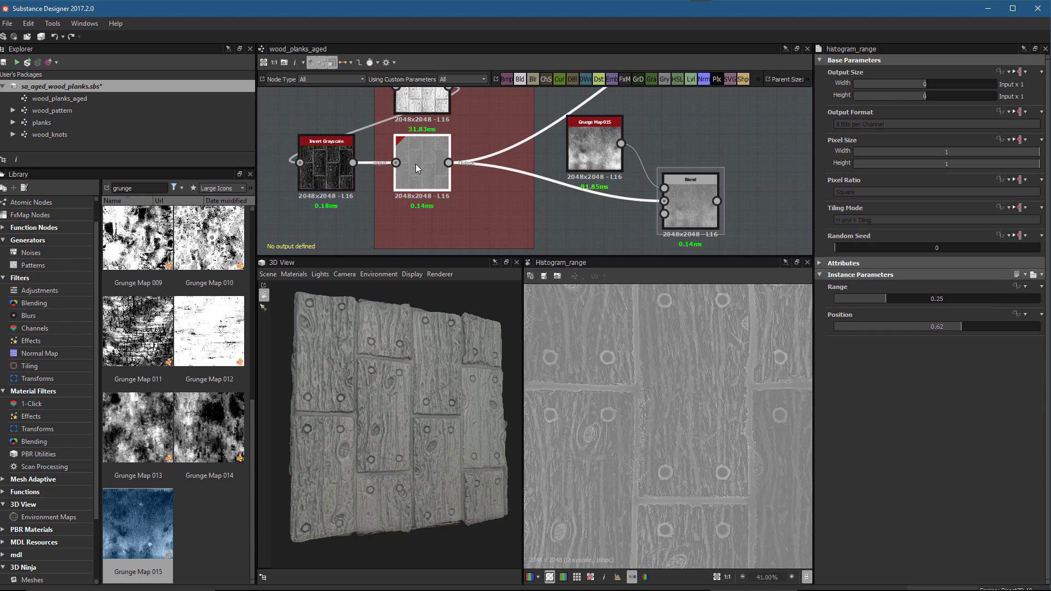
double_click(593, 144)
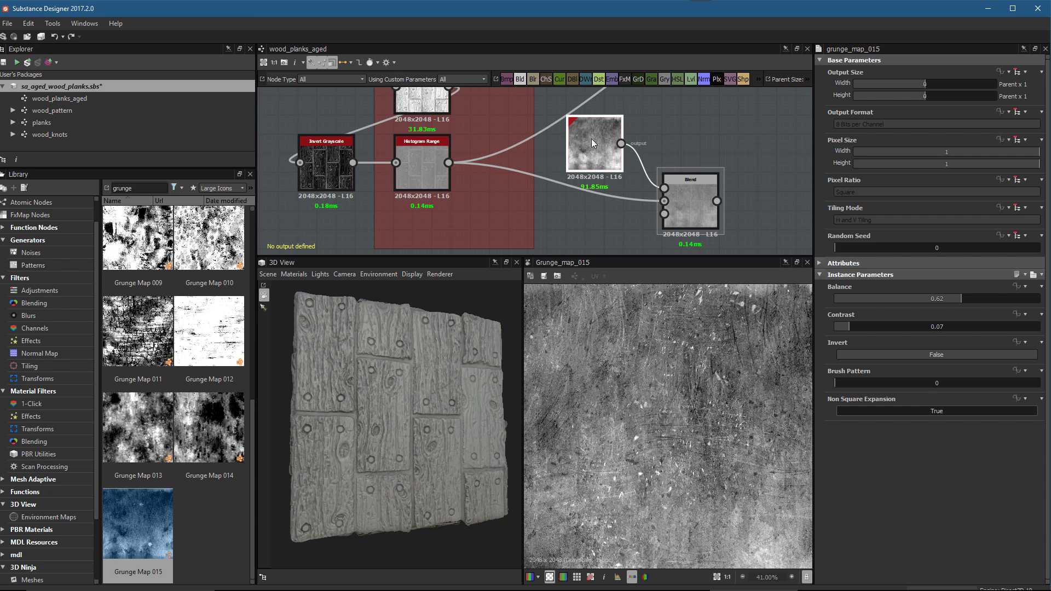
double_click(687, 188)
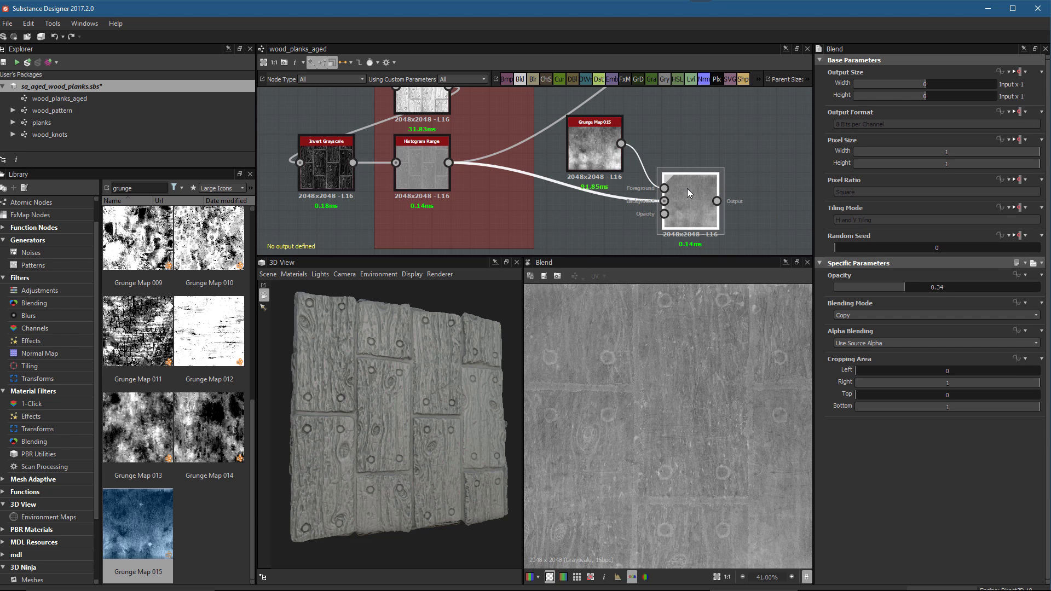
alt+middle_drag(692, 205, 694, 200)
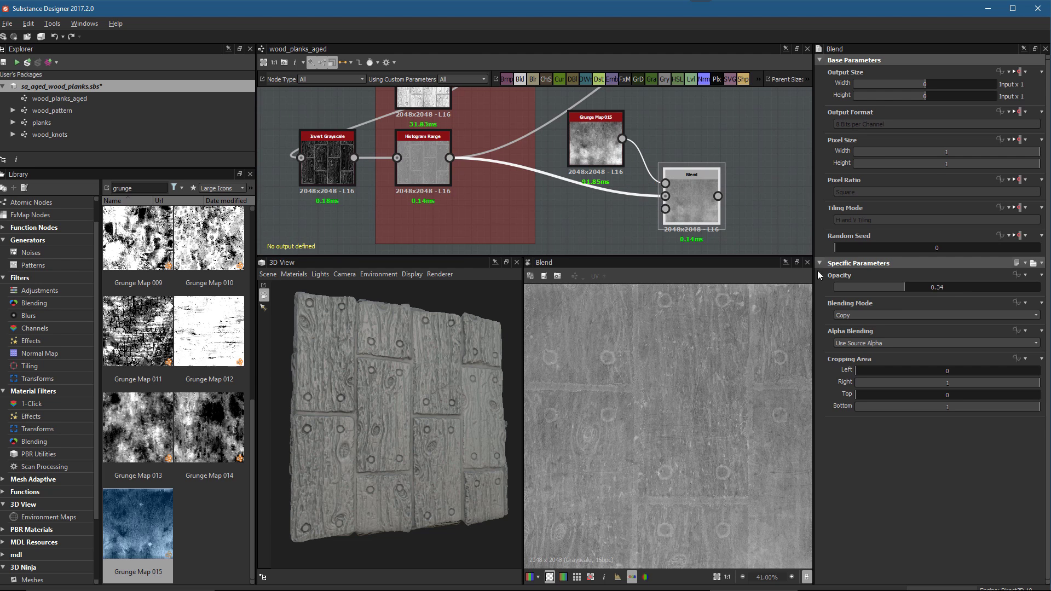
- Try the Multiply blending mode on the Blend node with Opacity 0.69, and undo the opacity change
click(866, 315)
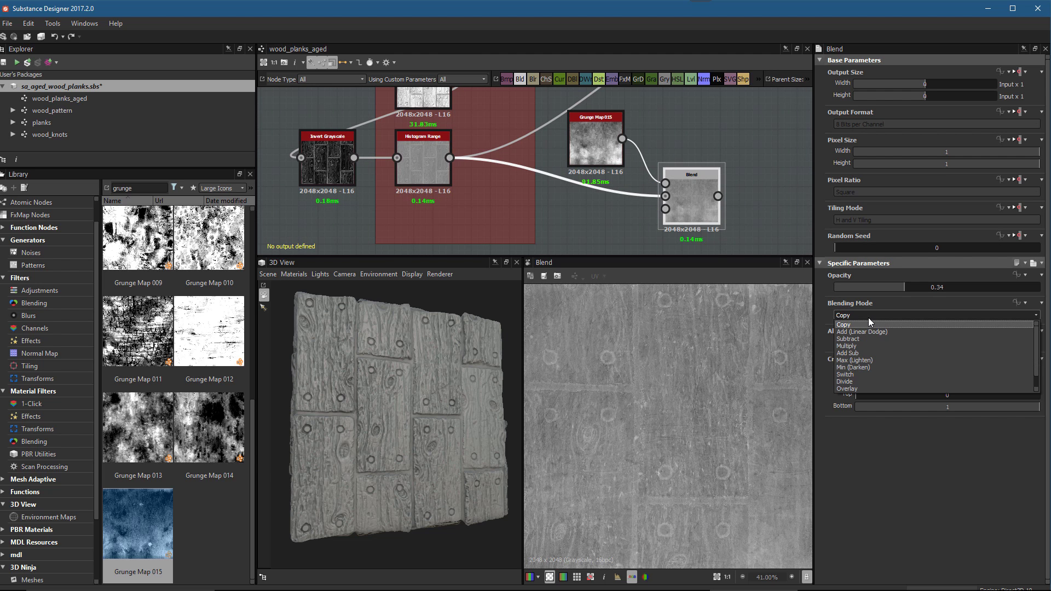
click(847, 346)
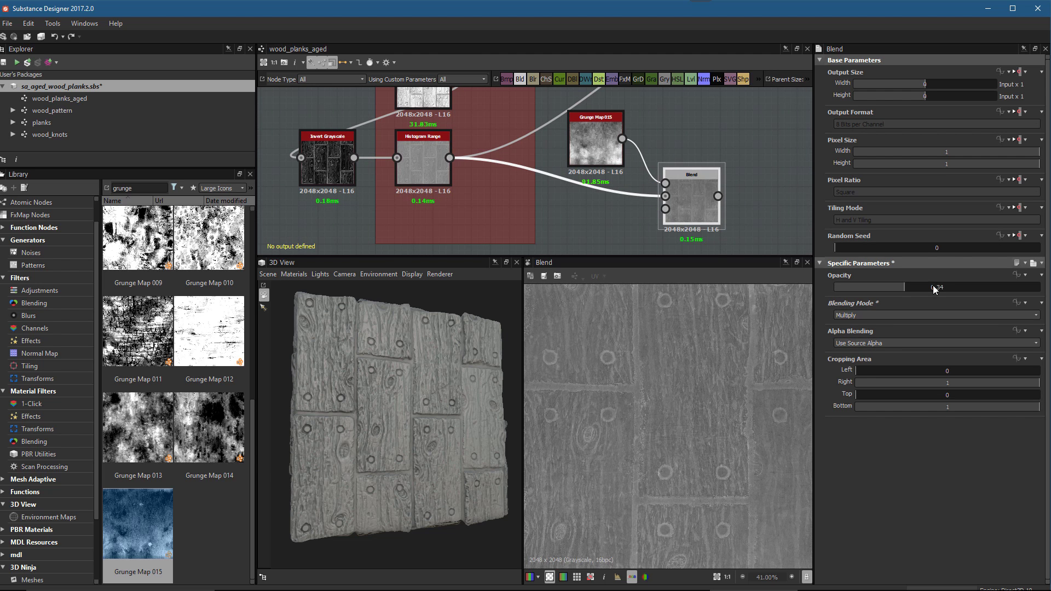
drag(933, 284, 976, 288)
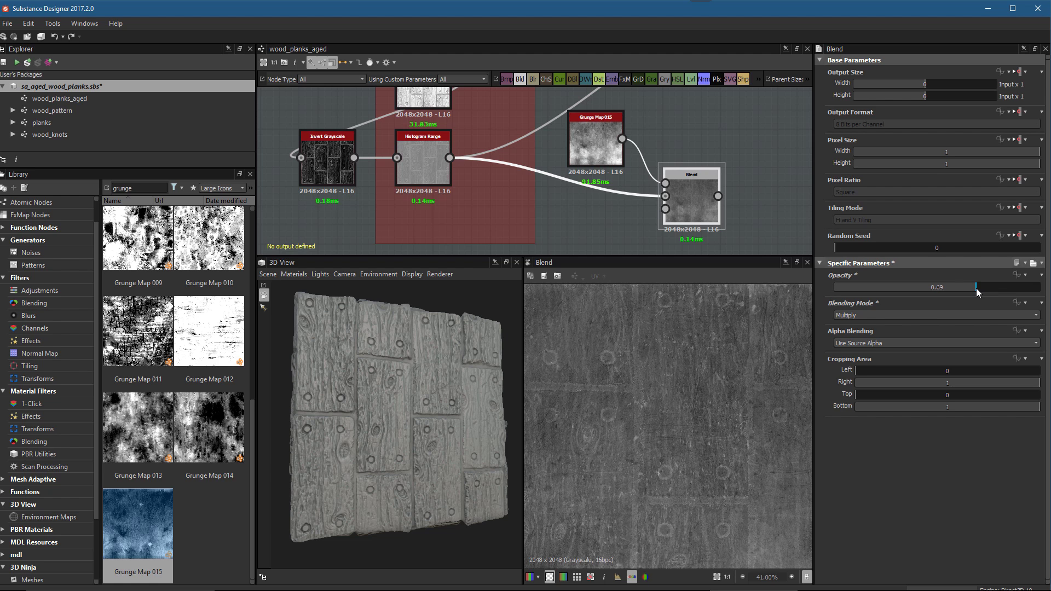
key(ctrl+z)
- Set the Blend node's Blending Mode to Add Sub and its Opacity to 0.23
click(885, 316)
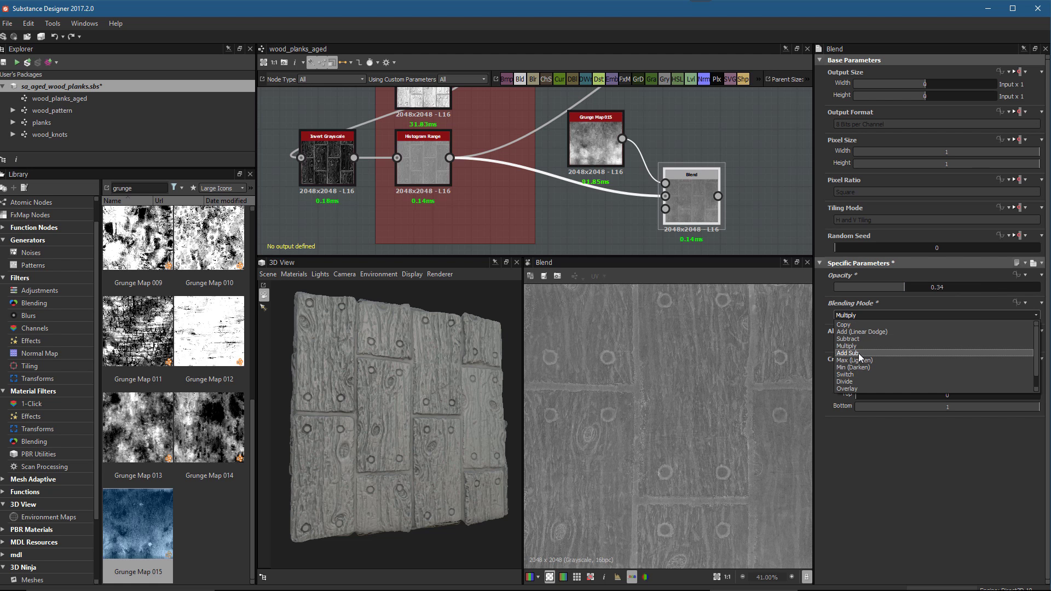
click(858, 353)
mouse_move(912, 291)
mouse_down()
mouse_move(937, 289)
mouse_move(896, 297)
mouse_up()
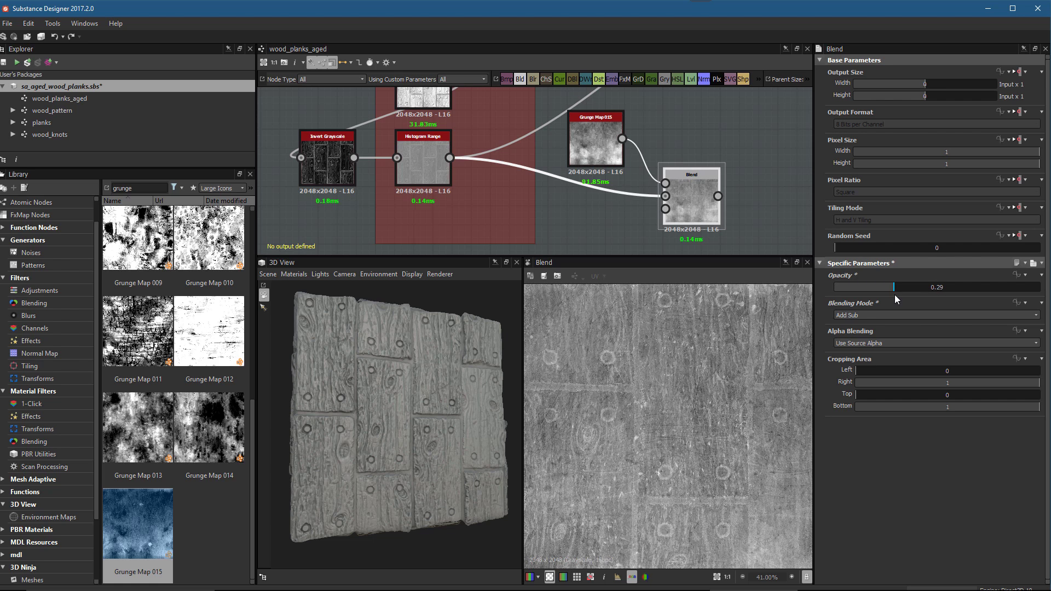
scroll(664, 383, down, 3)
scroll(764, 382, up, 1)
mouse_move(880, 290)
mouse_down()
mouse_move(863, 287)
mouse_move(881, 291)
mouse_up()
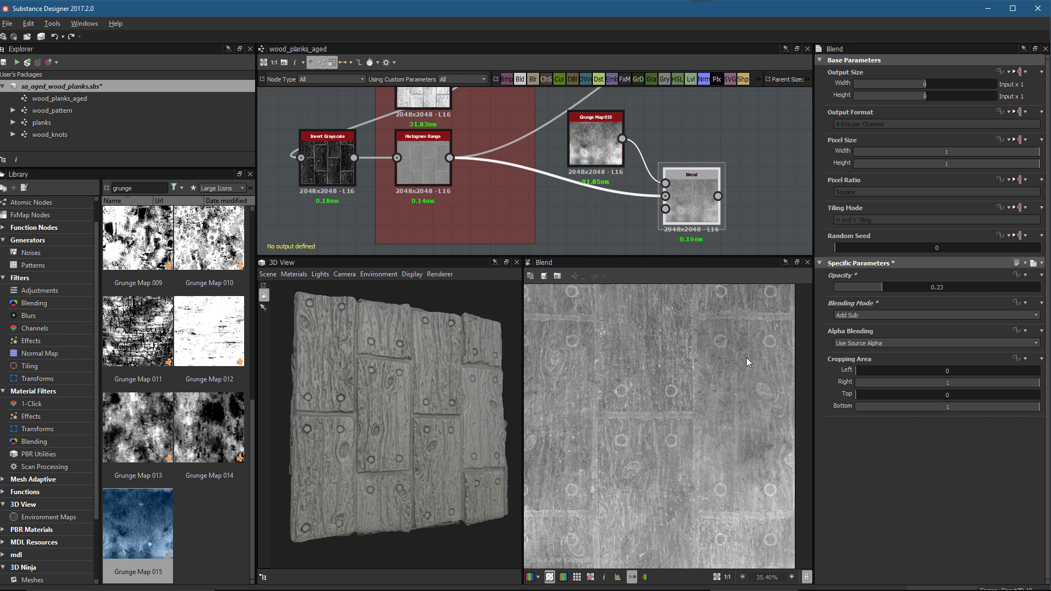